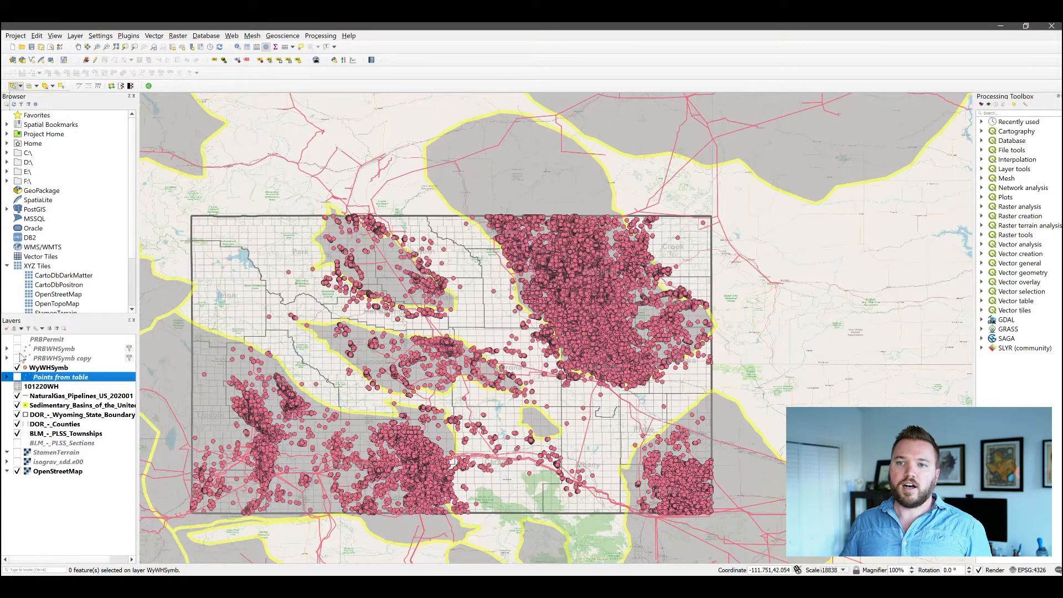
Make WyWHSymb the active layer and frame its wells in northeastern Wyoming on the map.
click(39, 368)
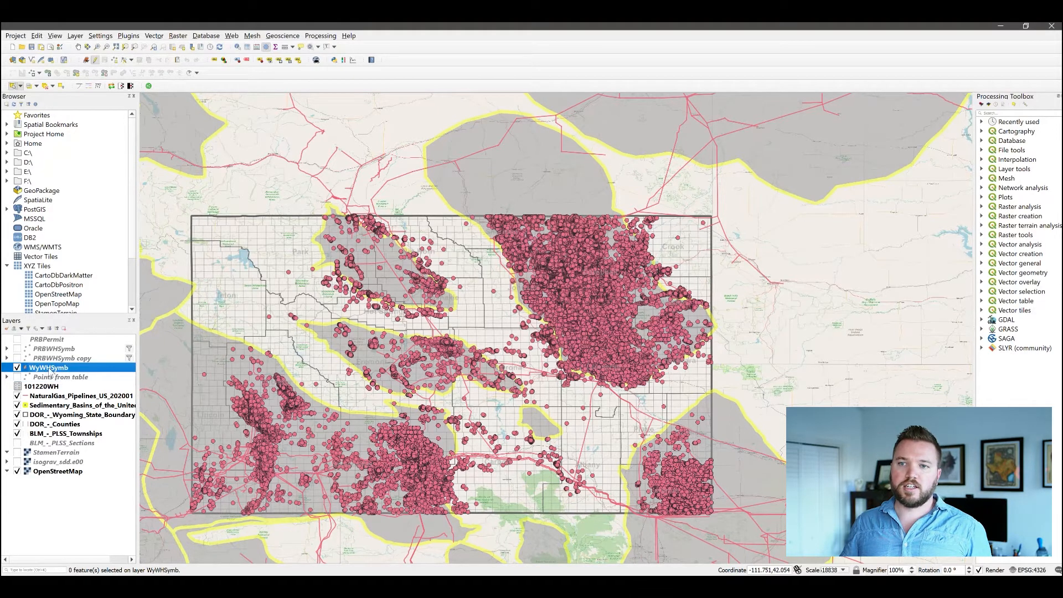
right_click(50, 370)
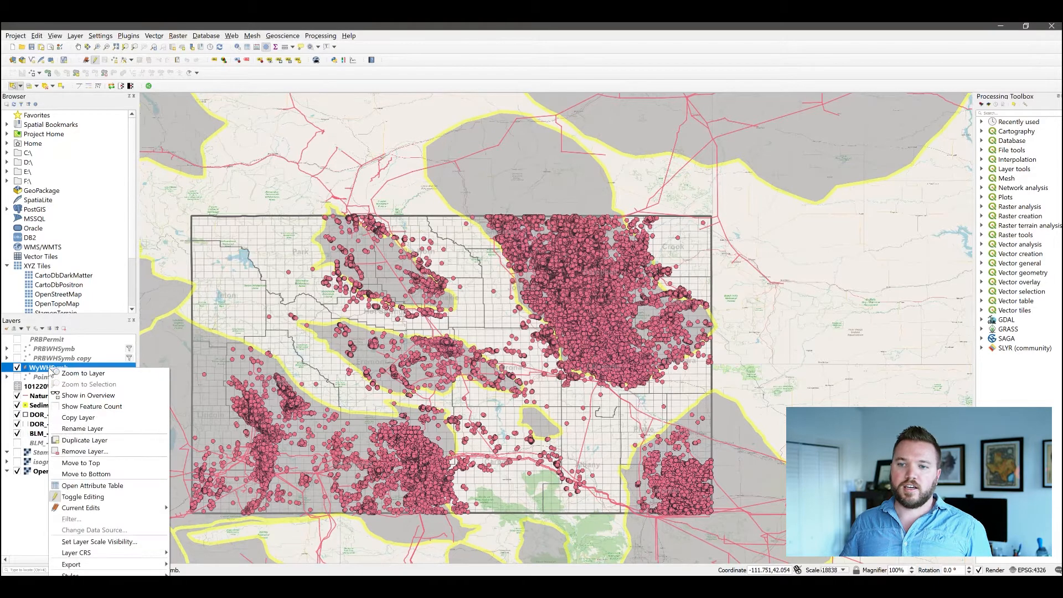
click(54, 373)
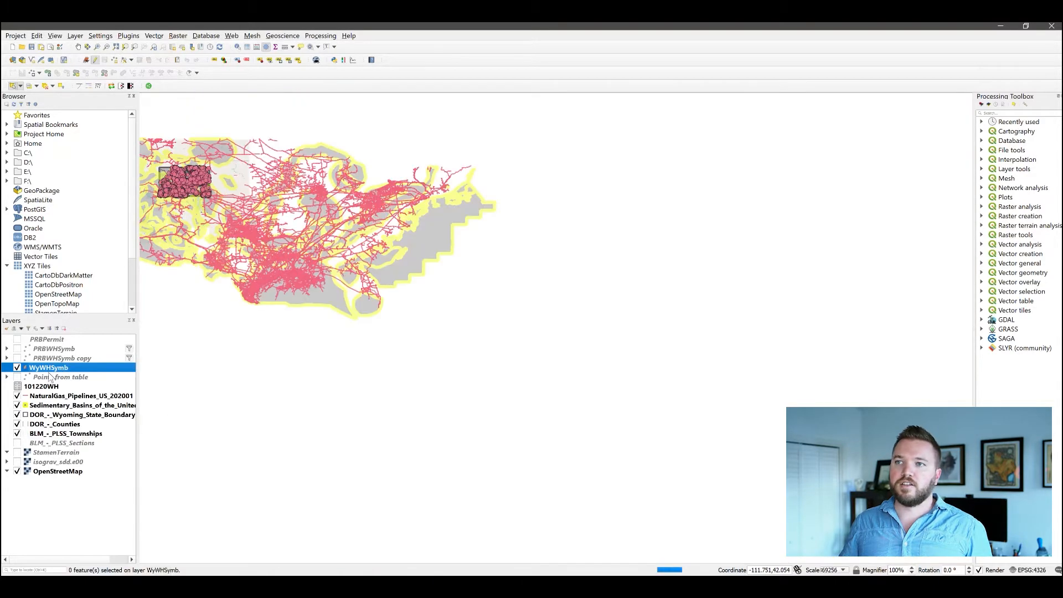
scroll(173, 167, up, 1)
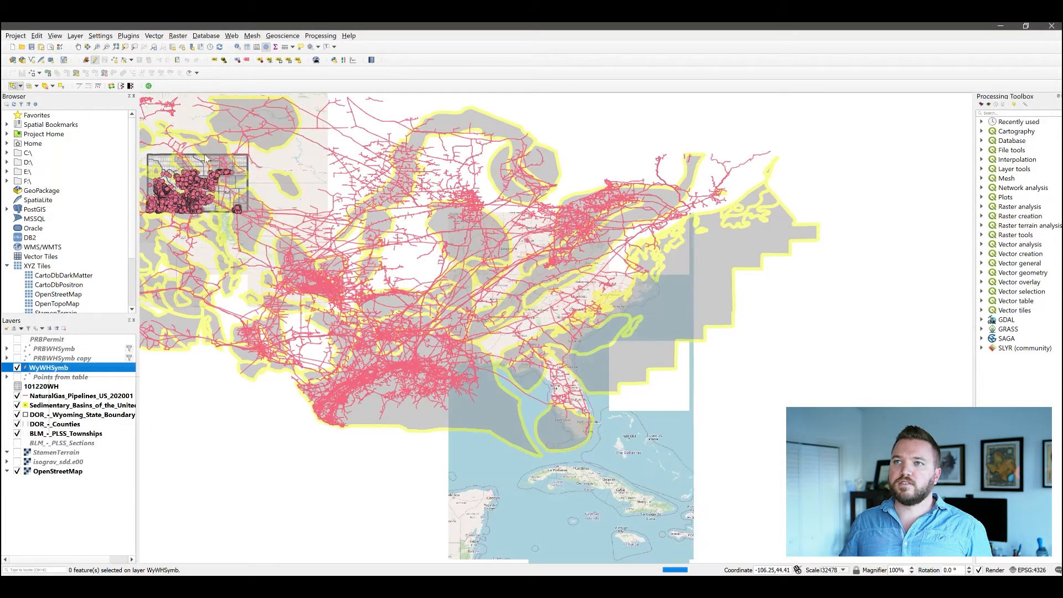
click(78, 46)
drag(339, 215, 696, 398)
scroll(581, 360, up, 6)
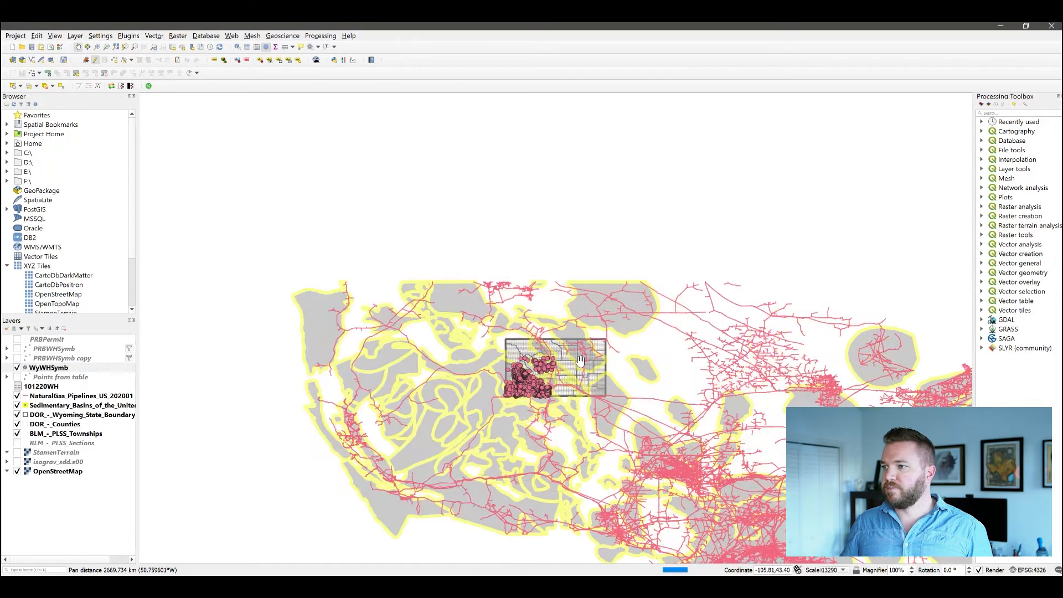
scroll(580, 361, down, 2)
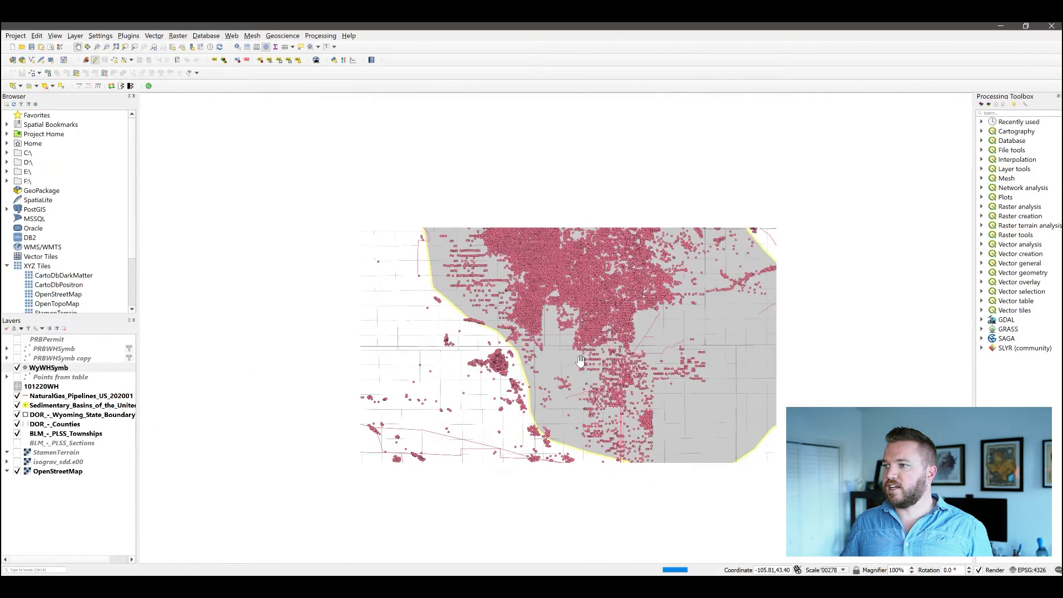
scroll(642, 328, down, 1)
drag(750, 246, 707, 328)
Select the dense cluster of wells in northeastern Wyoming by drawing a polygon around it.
click(12, 86)
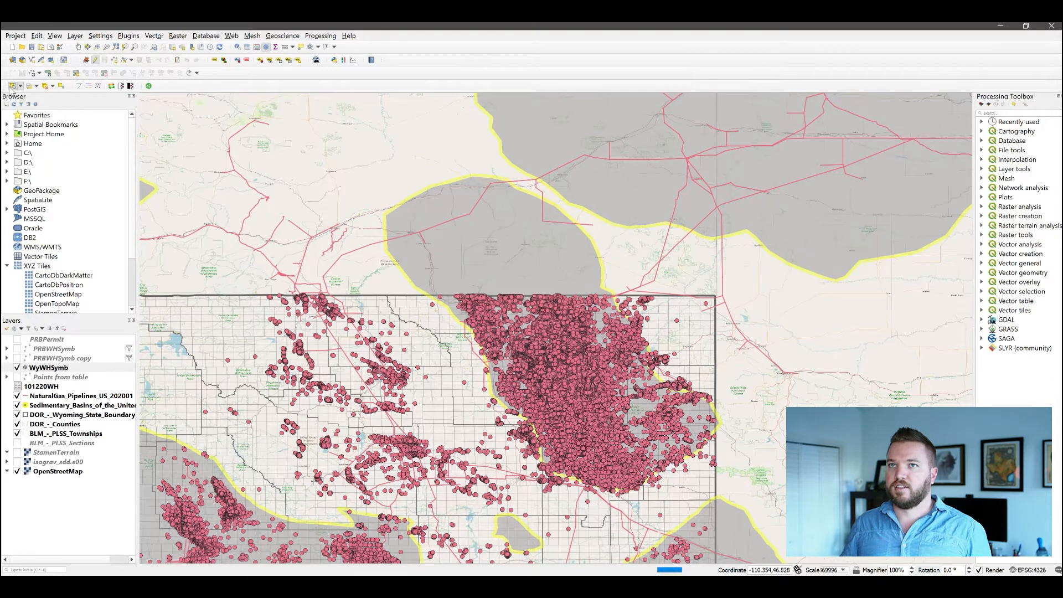
click(368, 285)
click(719, 276)
click(786, 426)
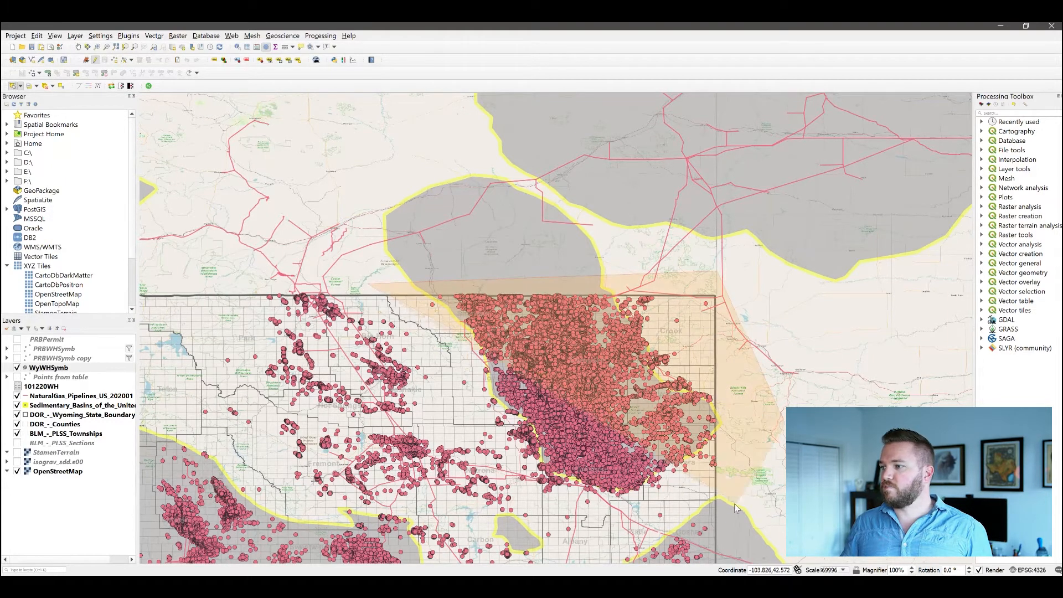
click(605, 511)
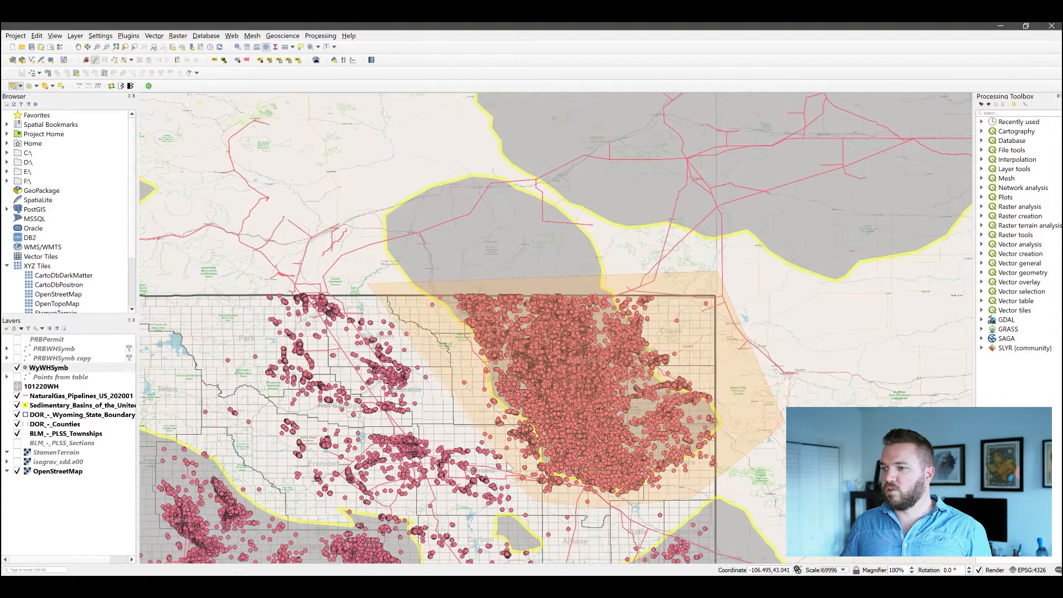
click(451, 404)
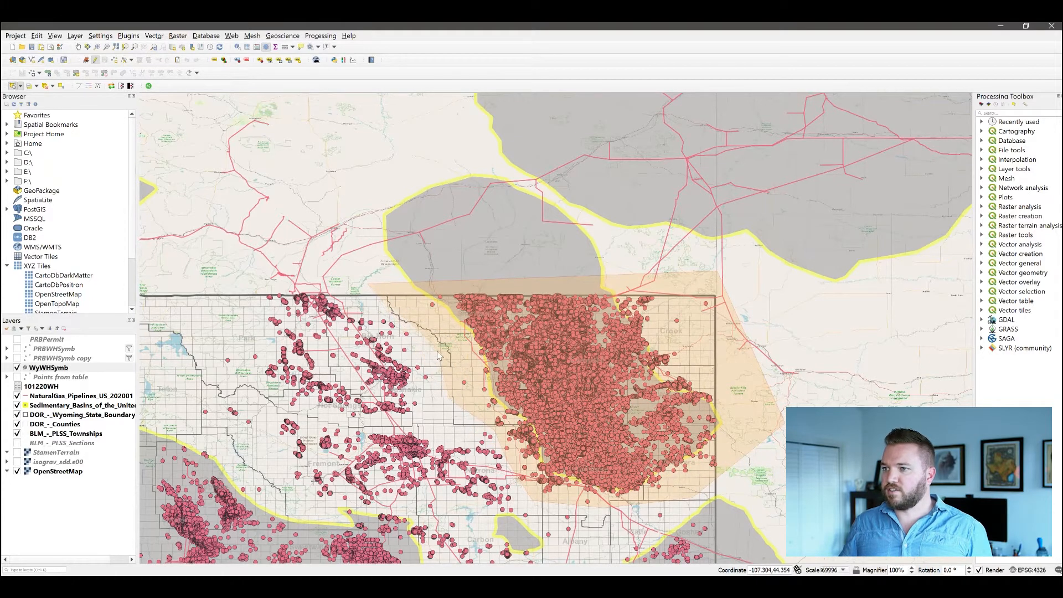
right_click(410, 317)
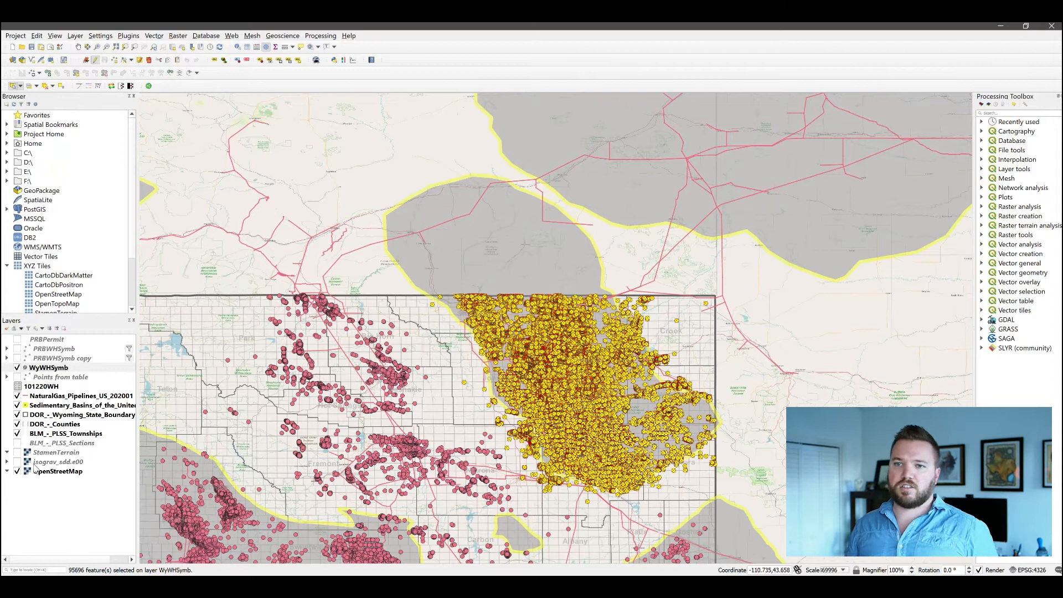
right_click(46, 368)
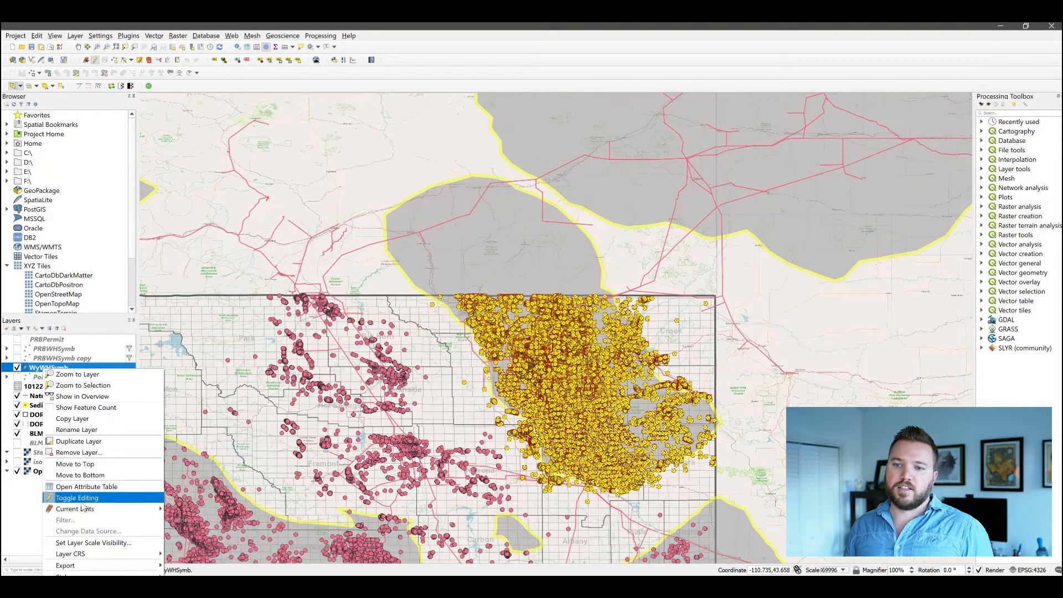
mouse_move(82, 568)
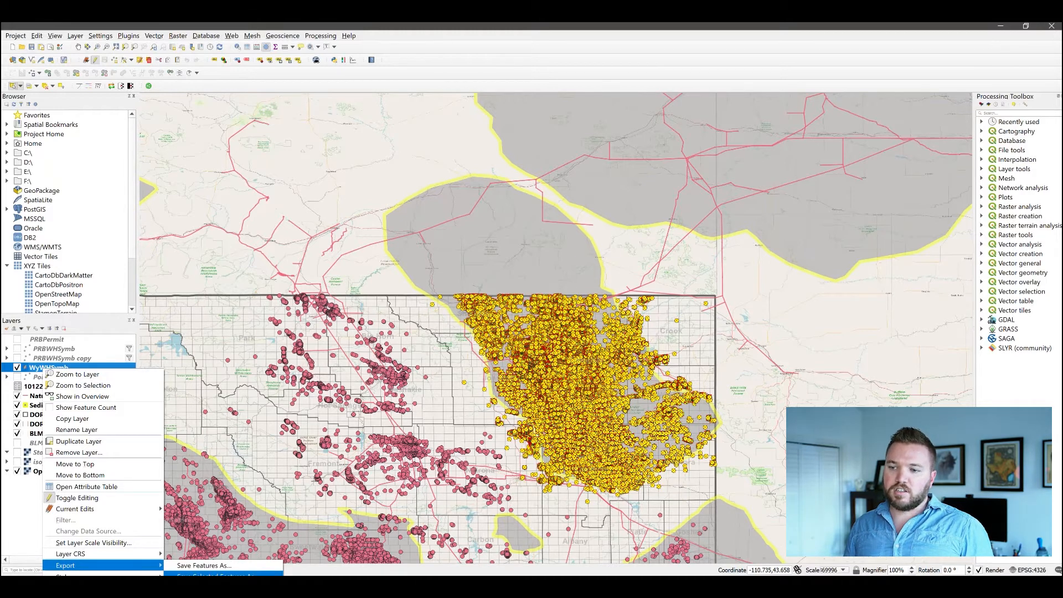
click(221, 574)
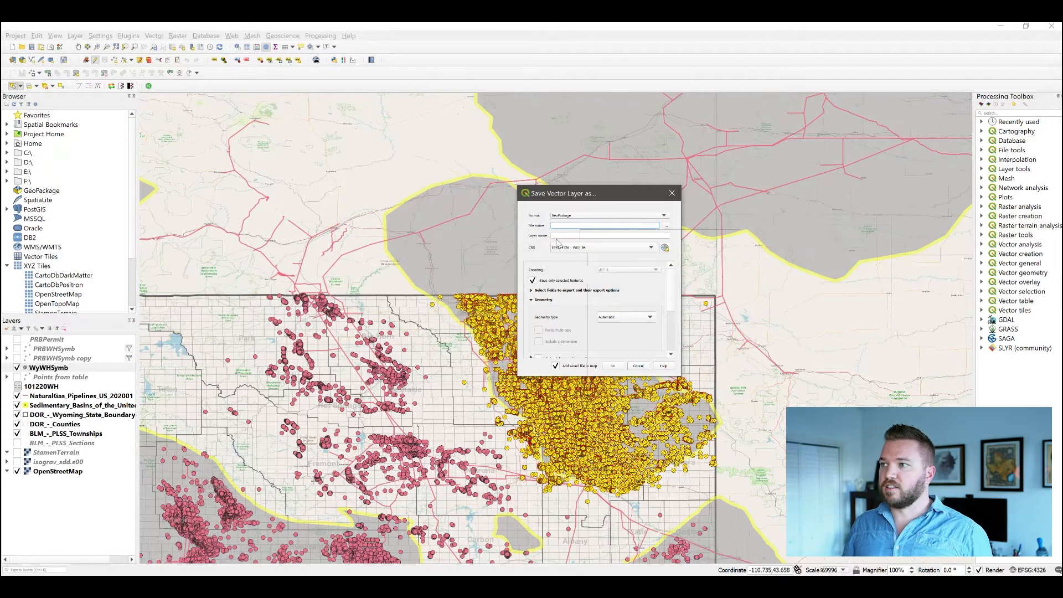
click(639, 366)
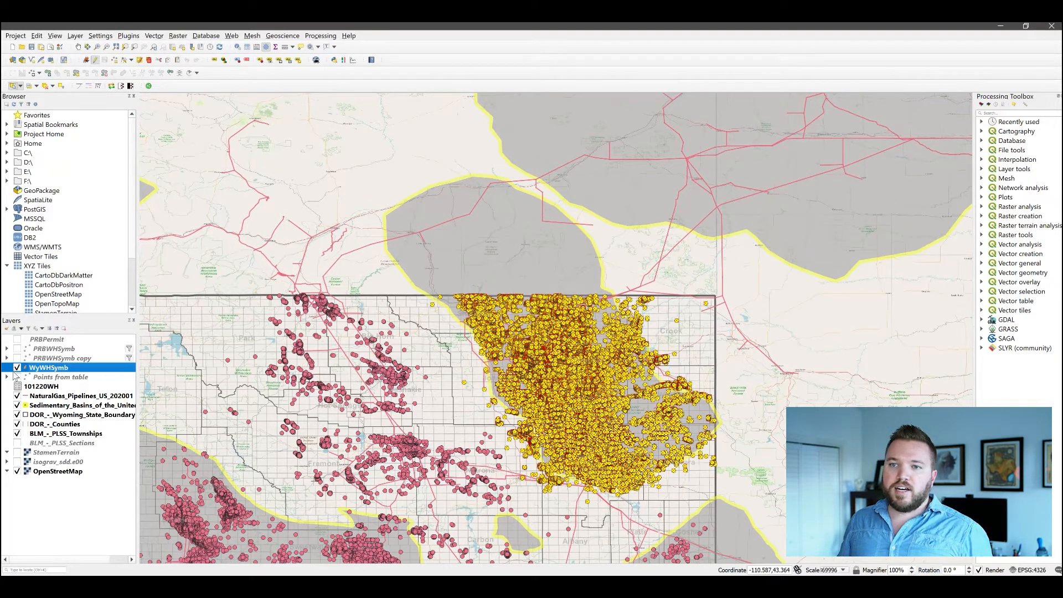
Hide the WyWHSymb layer and show the PRBWHSymb copy layer instead, making it the active layer.
click(17, 368)
click(18, 359)
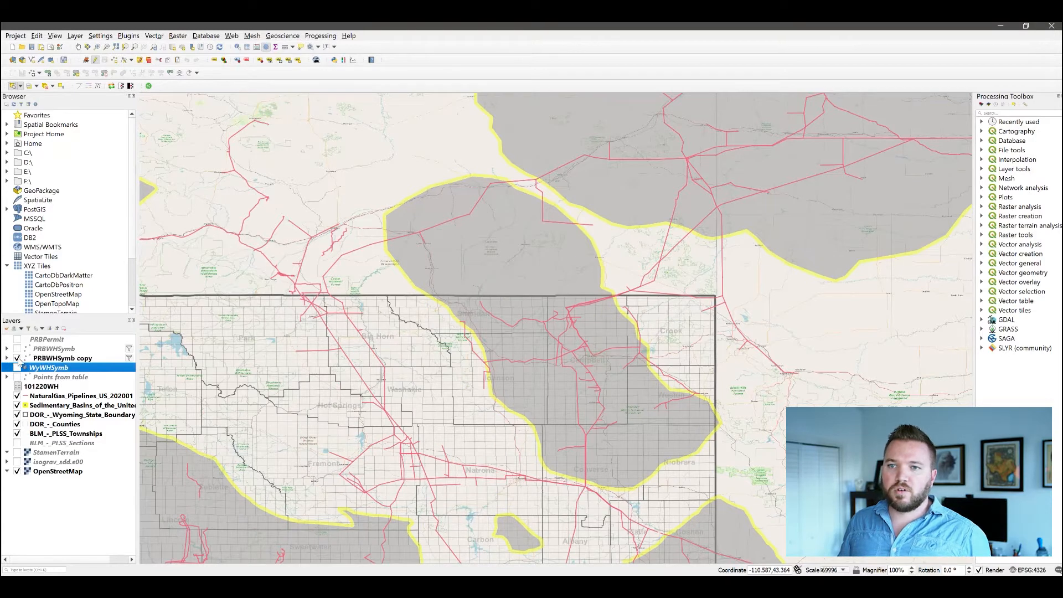
right_click(57, 360)
click(37, 361)
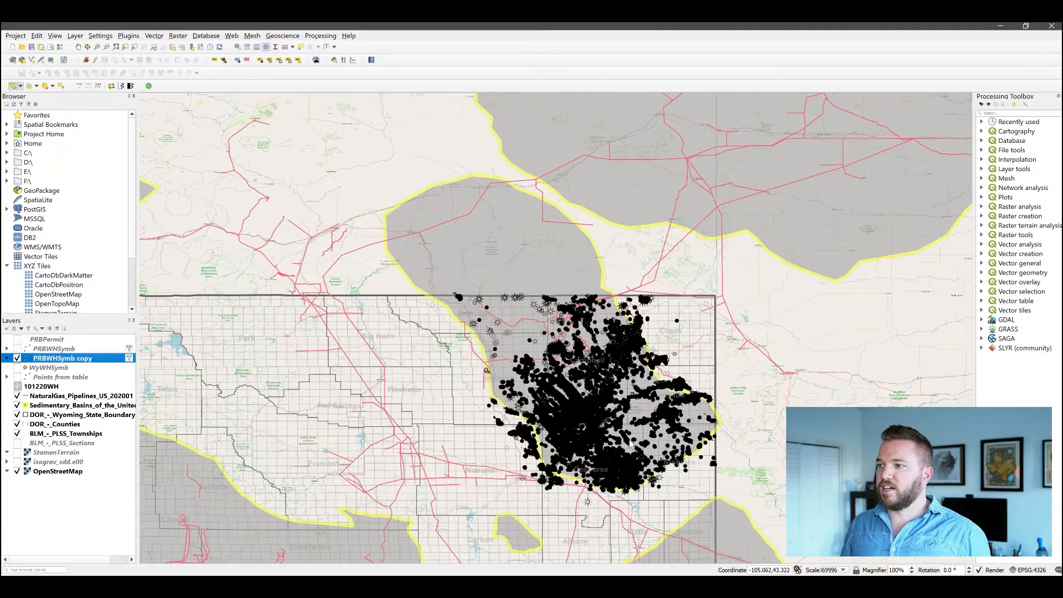
scroll(631, 443, up, 1)
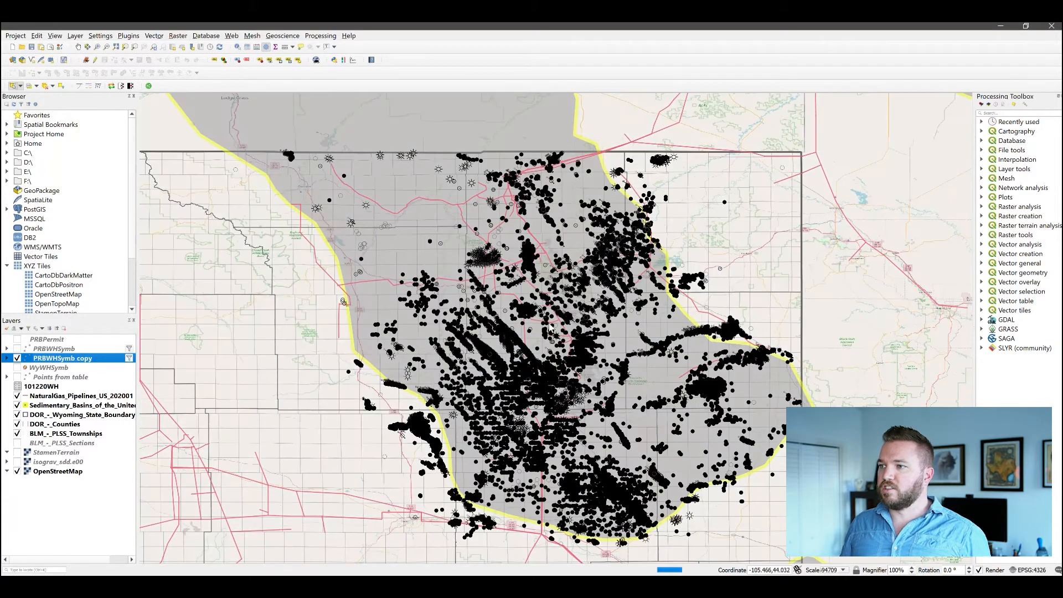
View the PRBWHSymb copy layer's categorized symbology in an enlarged properties window.
double_click(59, 359)
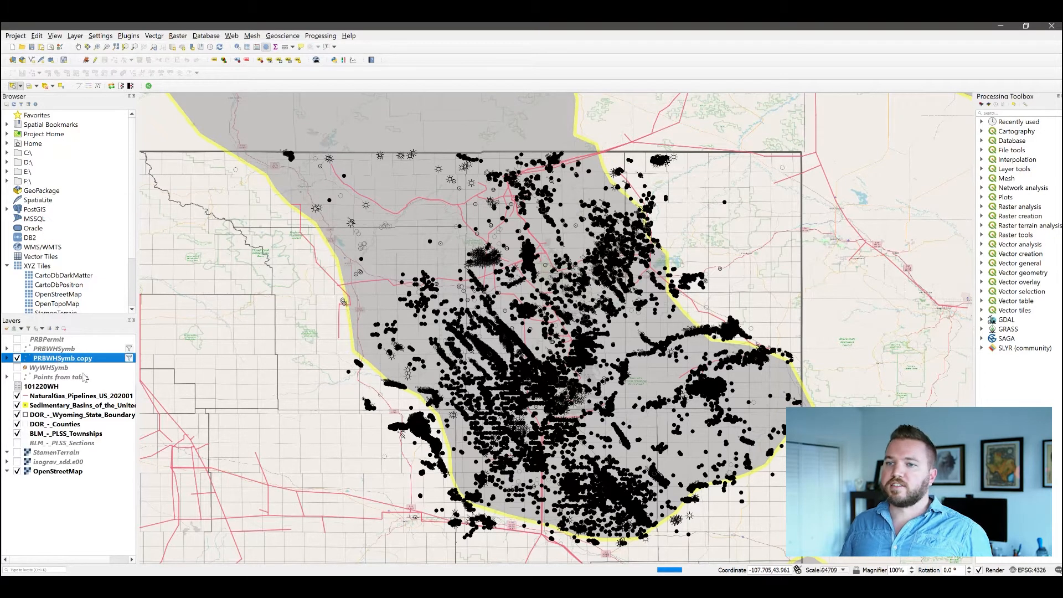
drag(462, 224, 542, 101)
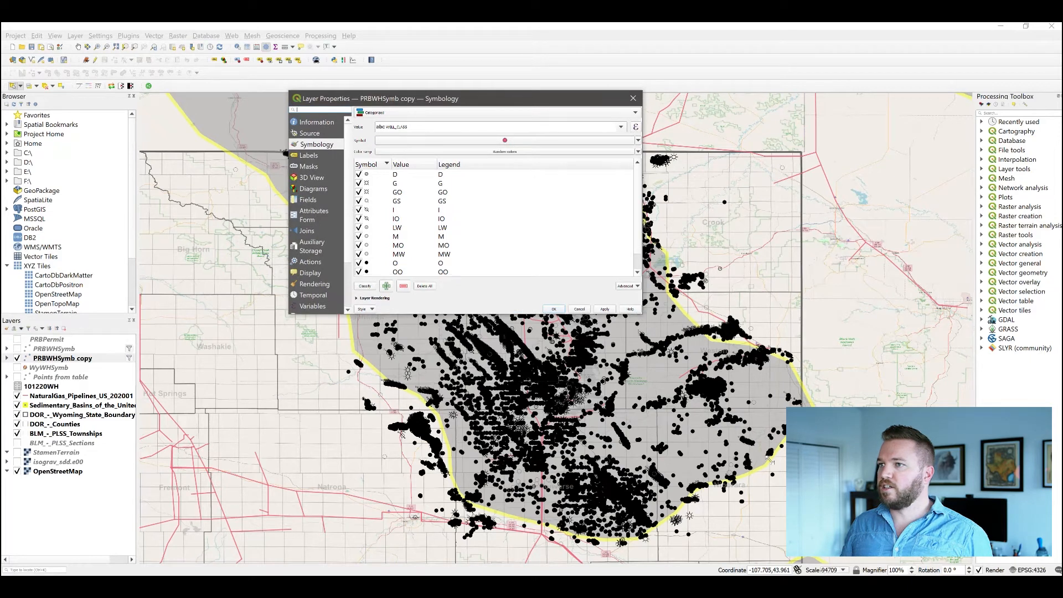
drag(641, 314, 836, 556)
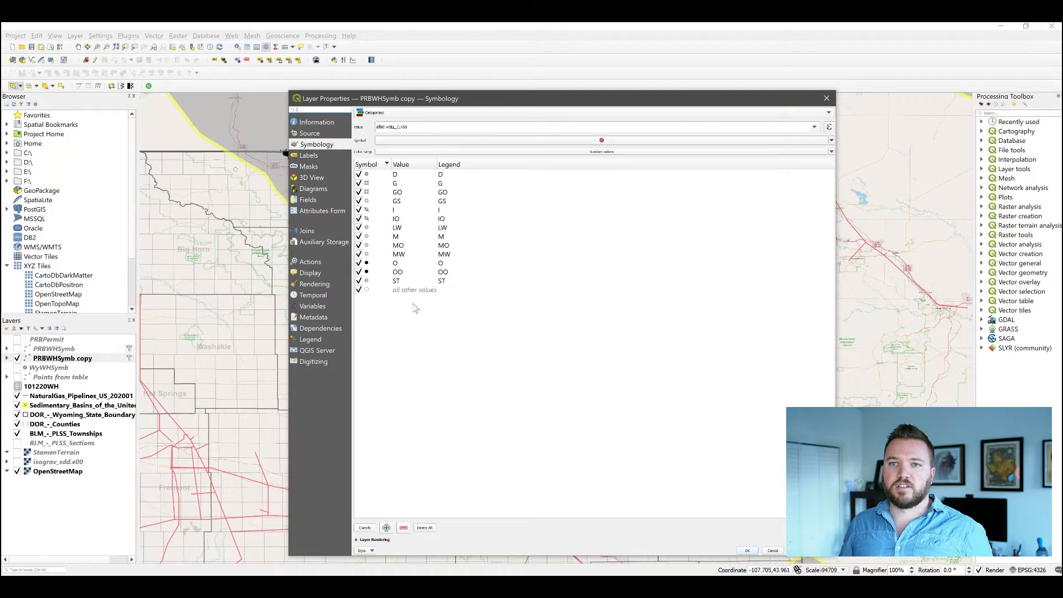
Examine the STATUS and COAL_BED conditions of the provider feature filter in the layer's source settings.
click(309, 134)
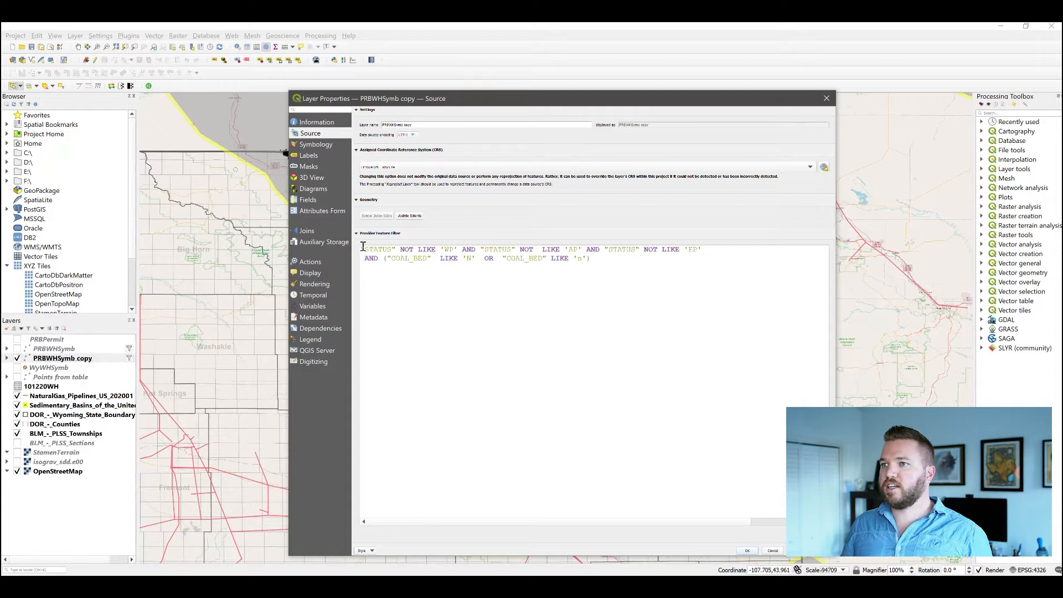
drag(363, 250, 549, 275)
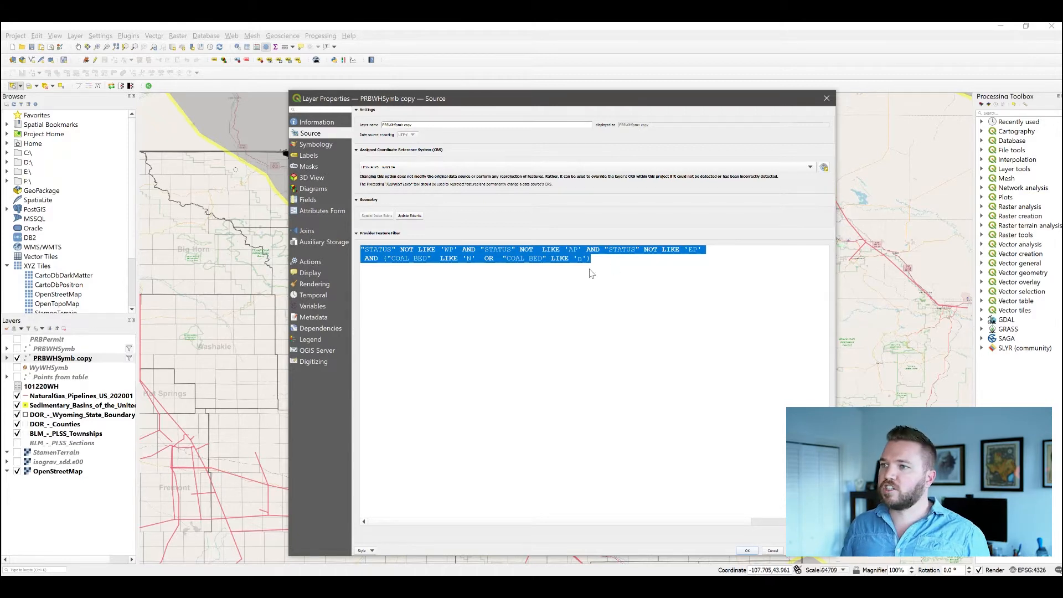
click(554, 309)
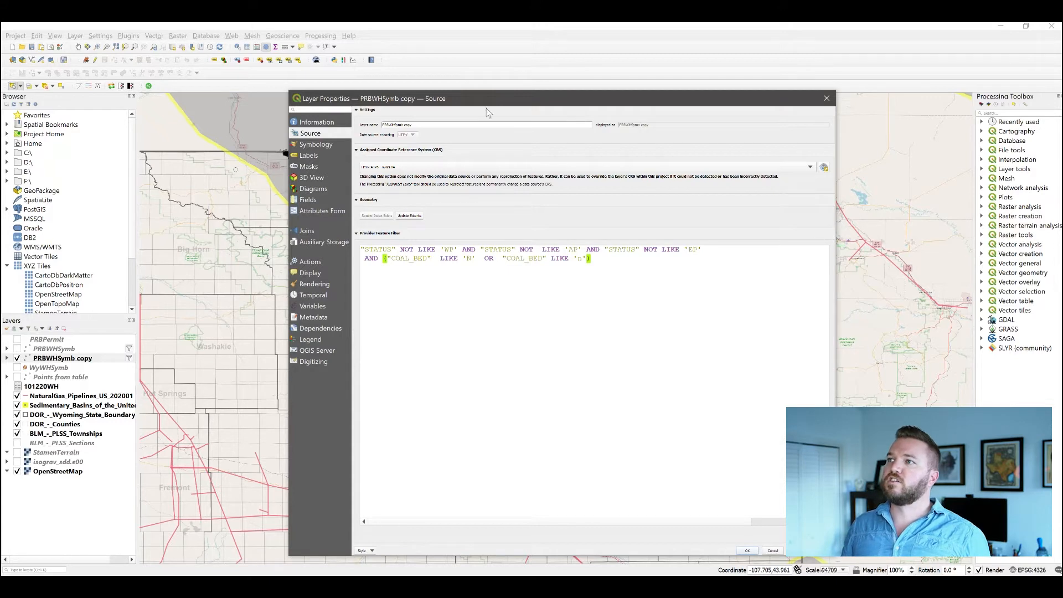
drag(493, 99, 498, 76)
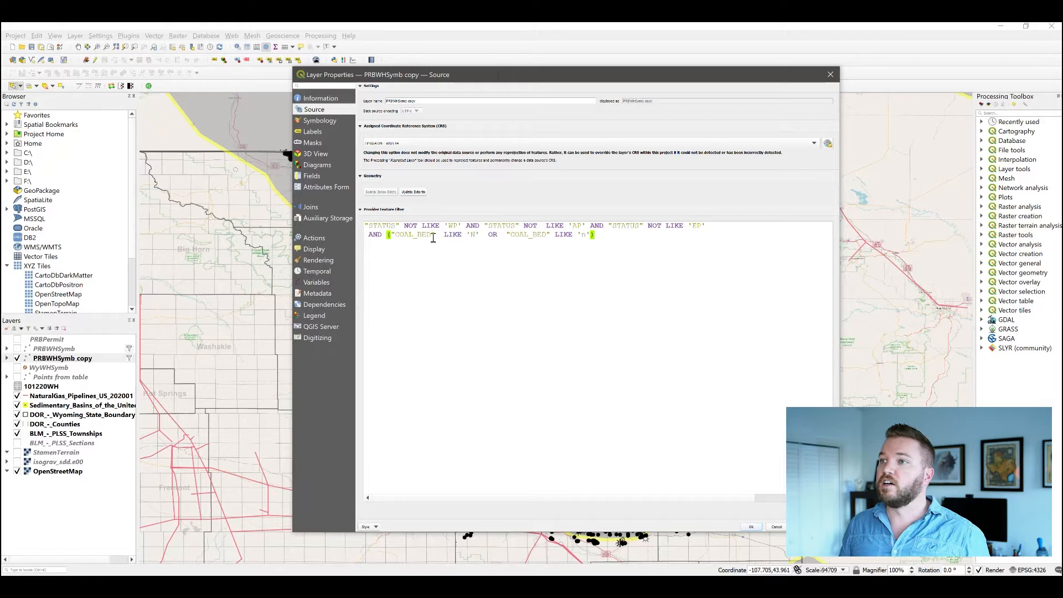
drag(365, 225, 707, 222)
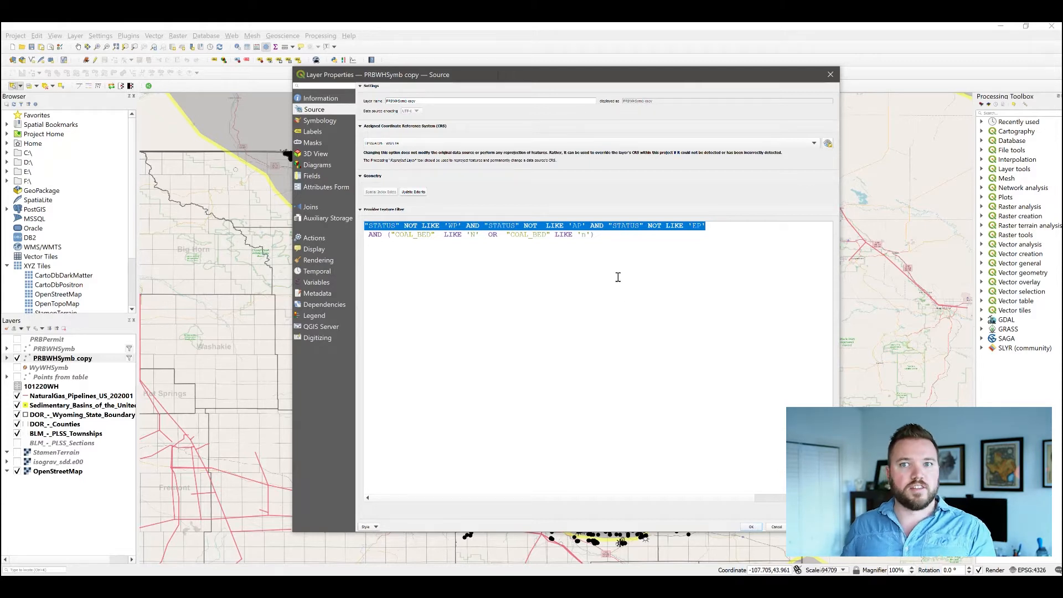
click(689, 237)
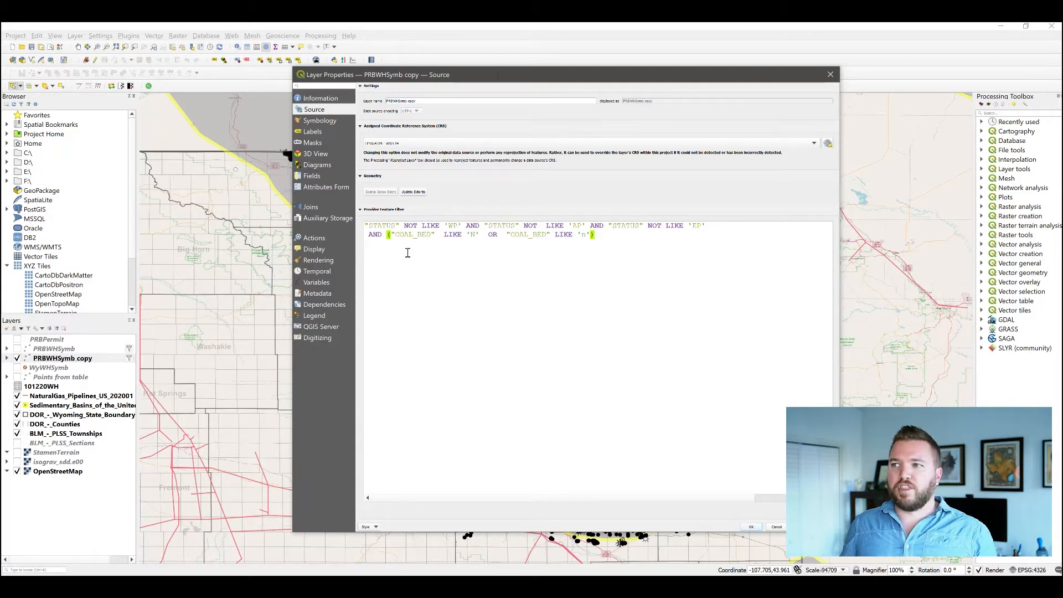
drag(369, 237, 606, 238)
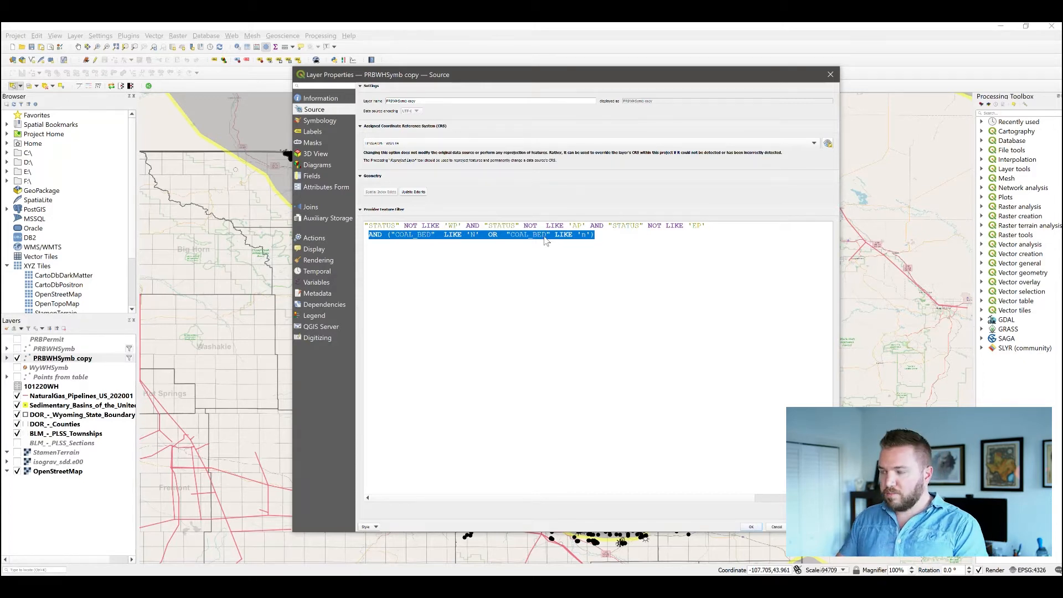
drag(605, 234, 368, 236)
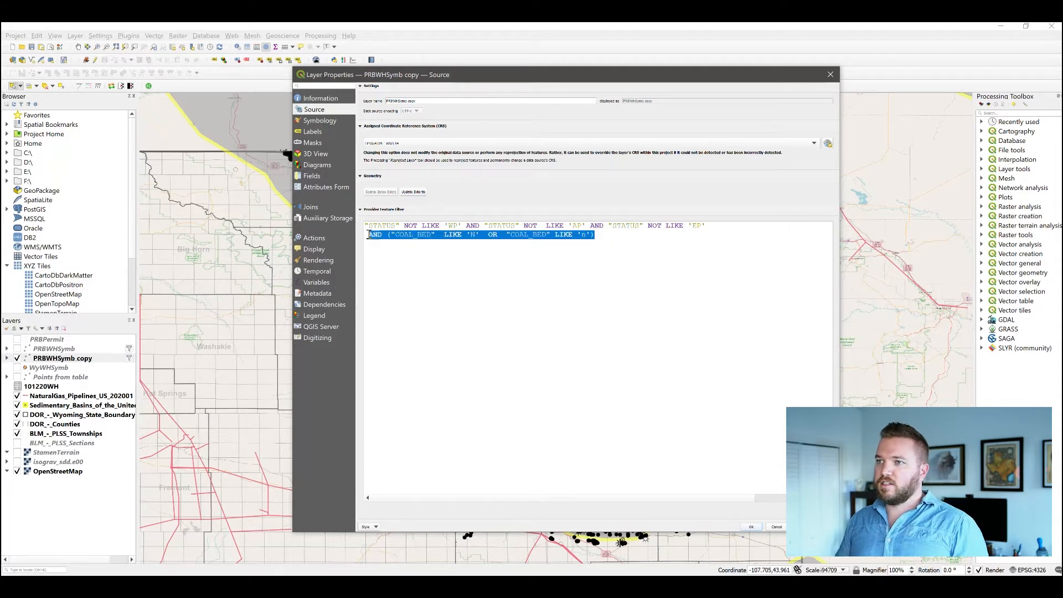
click(368, 234)
click(644, 236)
Remove the COAL_BED condition from the filter expression in the Query Builder and test the remaining STATUS conditions.
click(817, 510)
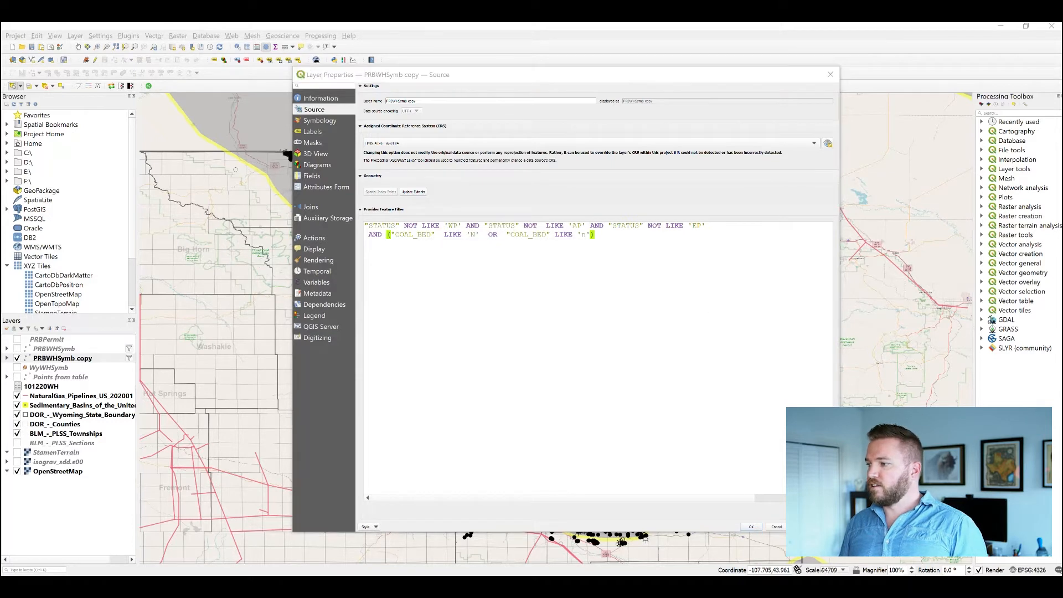
drag(549, 382, 789, 538)
key(ctrl+a)
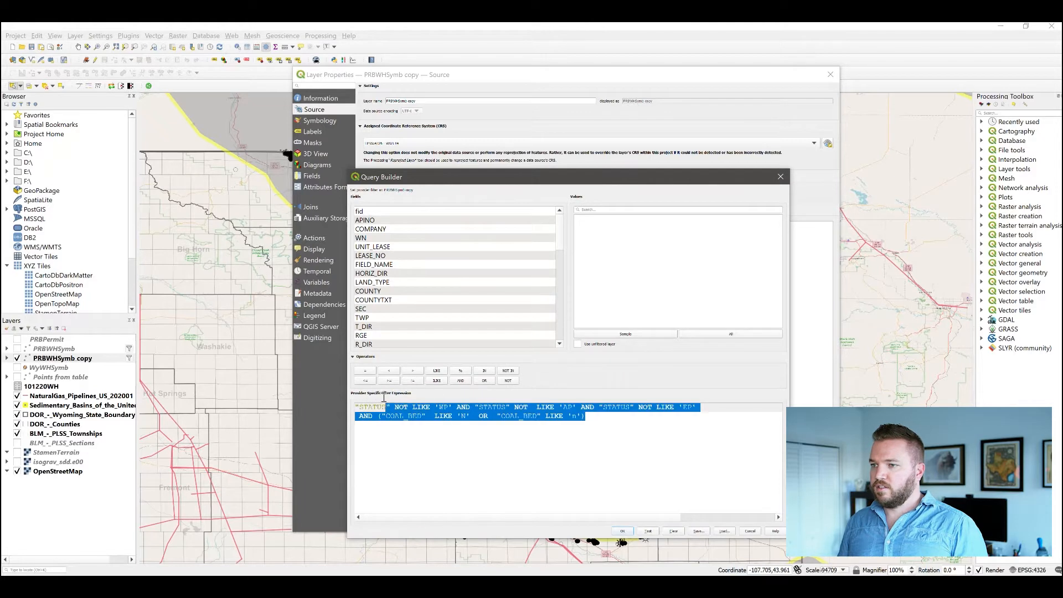
click(378, 421)
key(shift+End)
key(Delete)
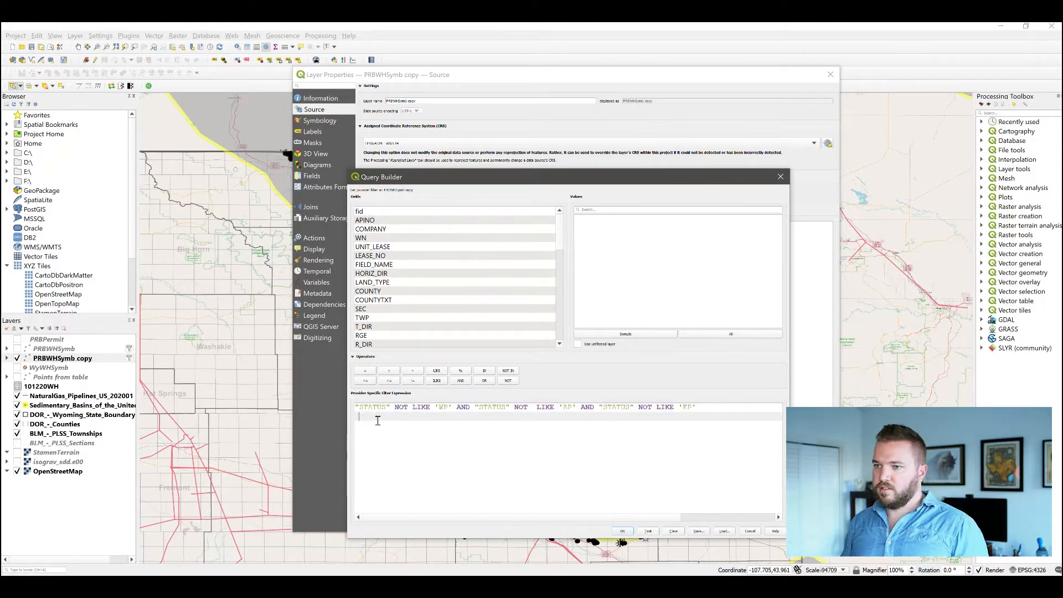
key(BackSpace)
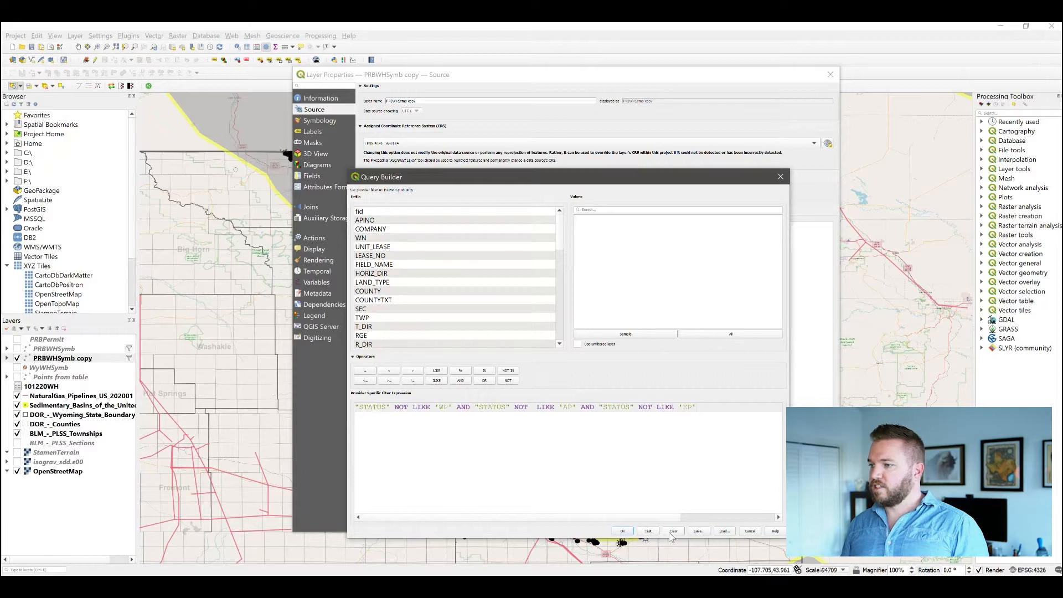
click(651, 531)
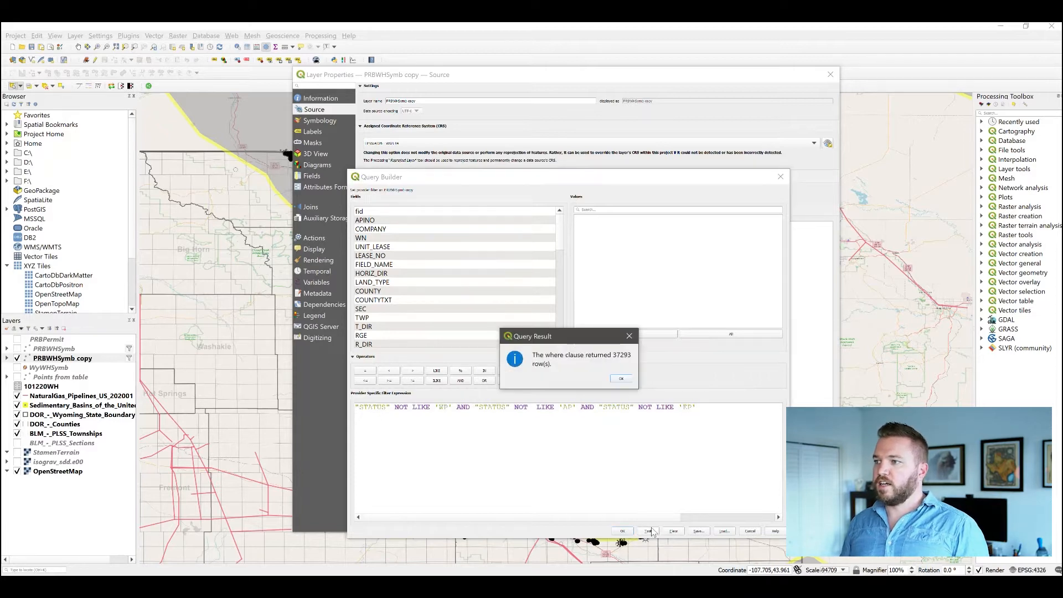
click(623, 379)
Restore the condition AND ("COAL_BED" LIKE 'N' OR "COAL_BED" LIKE 'n') to the filter expression and test the query.
key(ctrl+v)
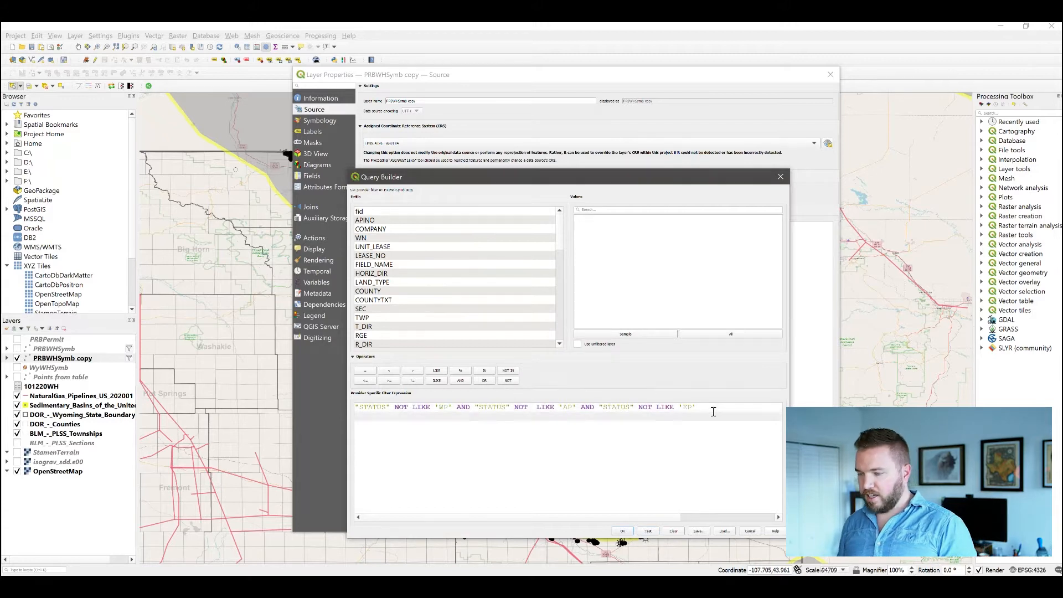
click(648, 532)
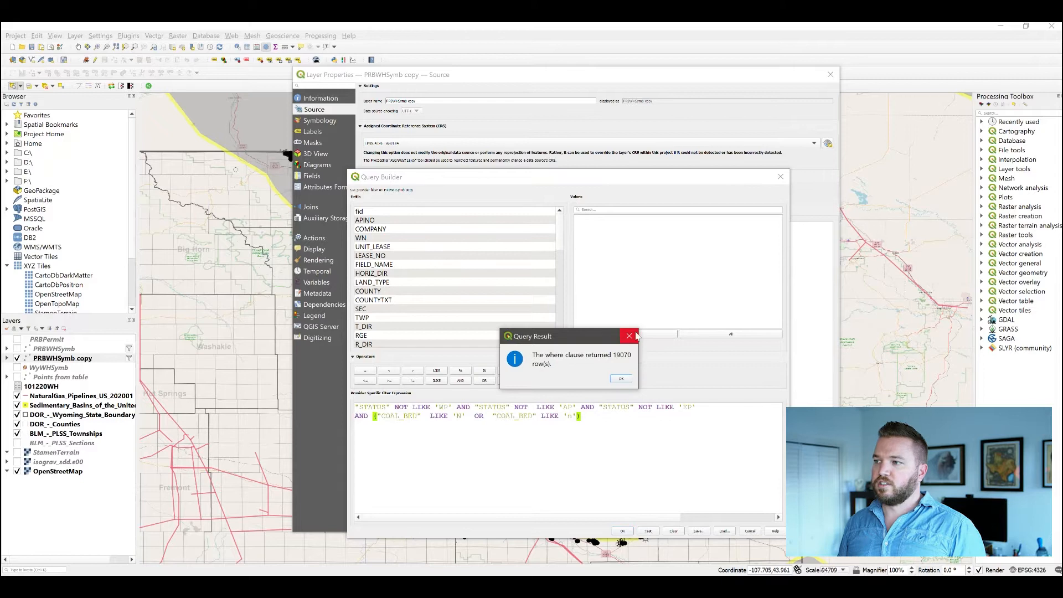
click(622, 379)
Remove the COAL_BED condition, keeping a copy of its text, and apply the STATUS-only filter to the layer to inspect the wells on the map.
drag(598, 419, 328, 414)
key(ctrl+c)
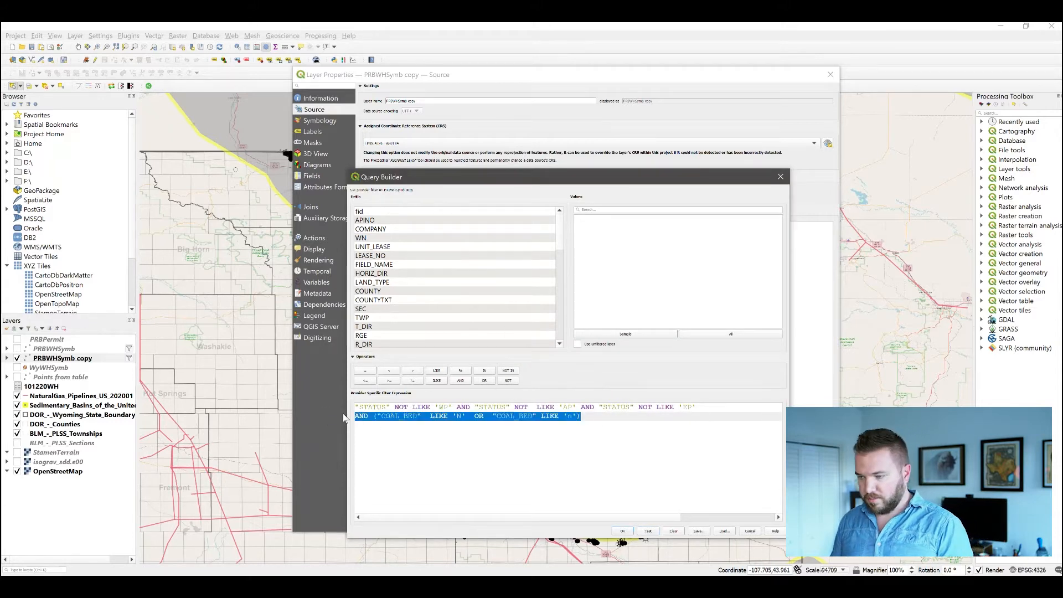
key(Delete)
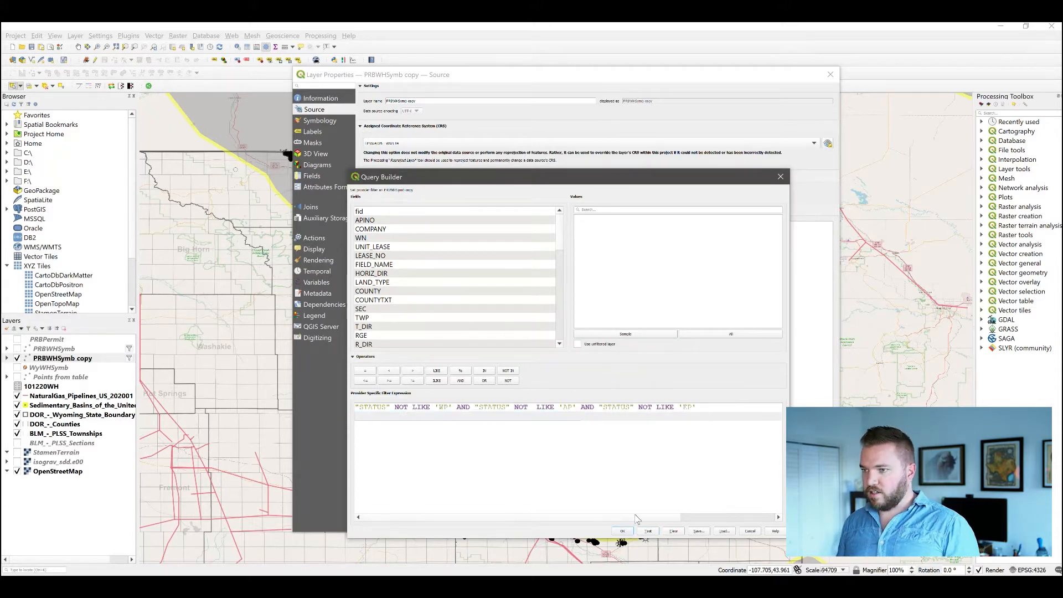
click(623, 532)
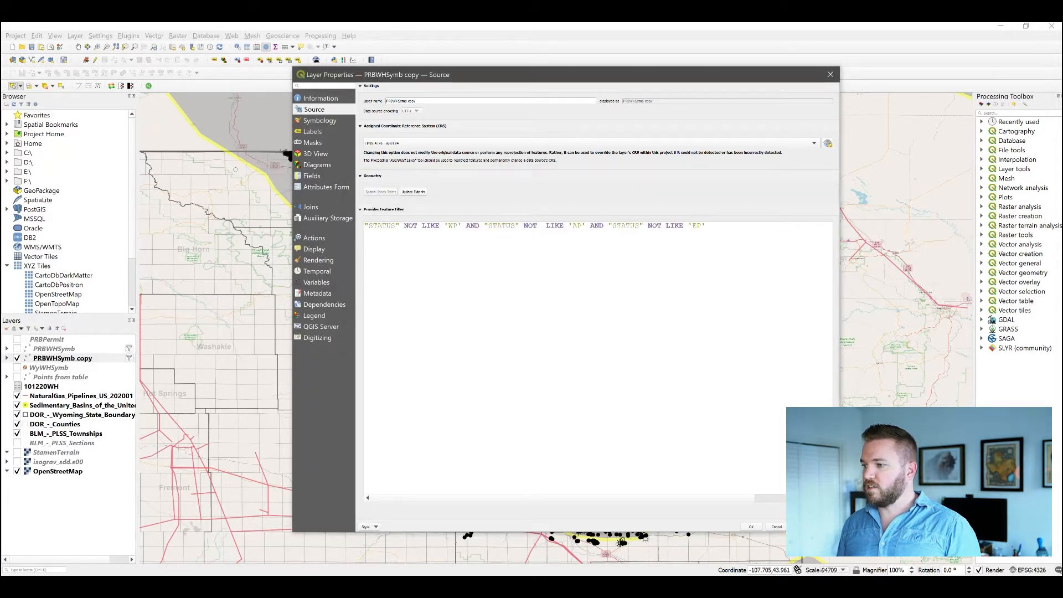
click(751, 527)
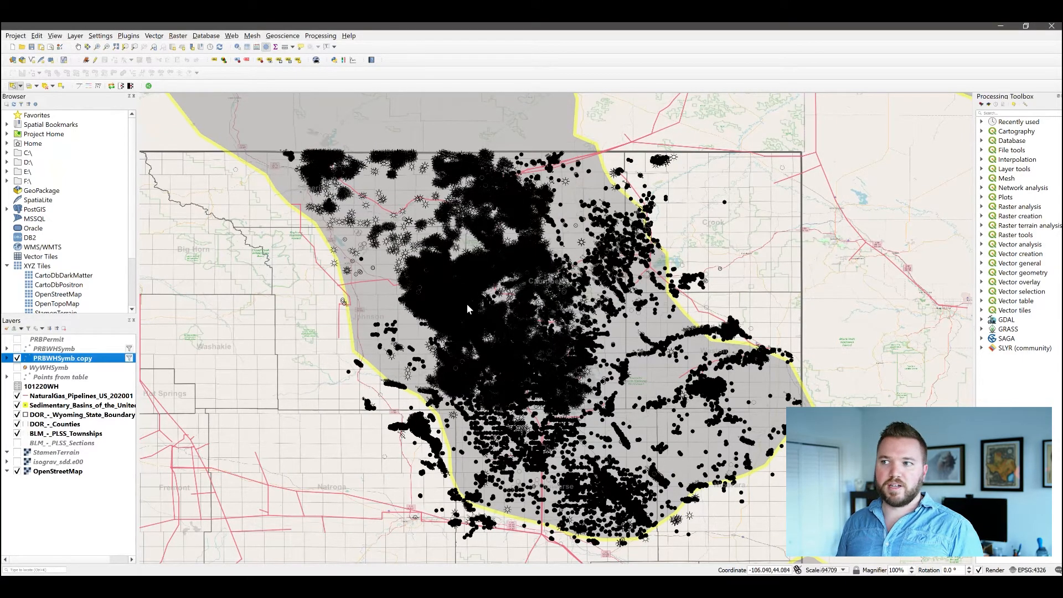
scroll(476, 298, up, 5)
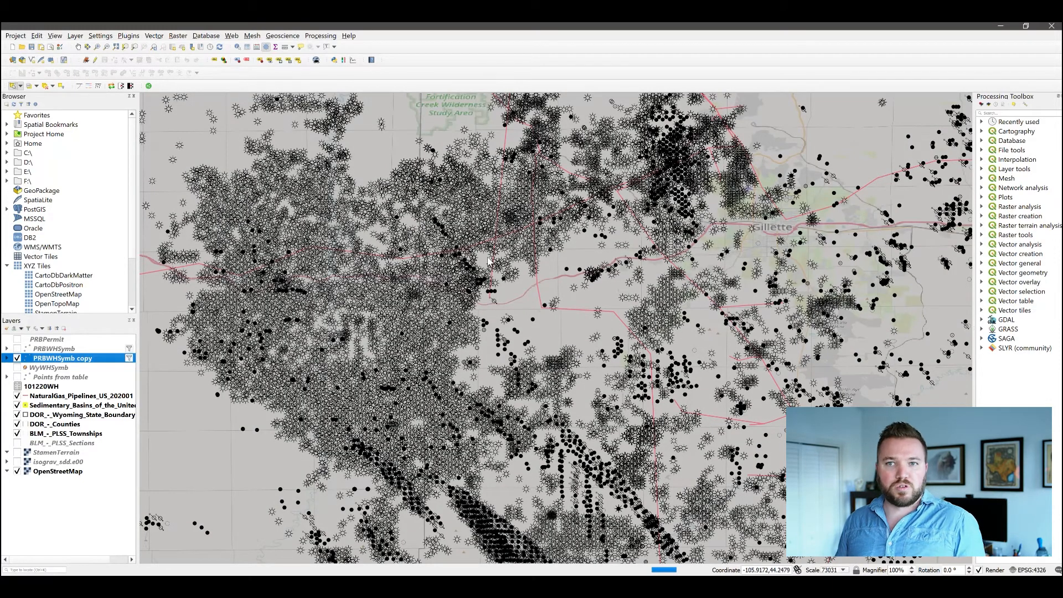
scroll(498, 250, down, 2)
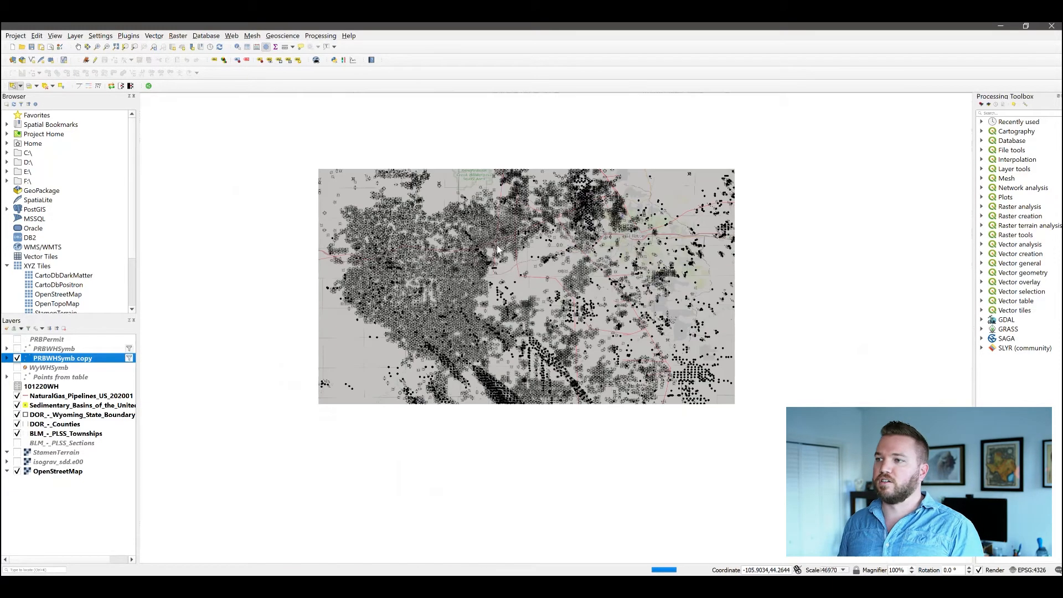
scroll(704, 338, down, 2)
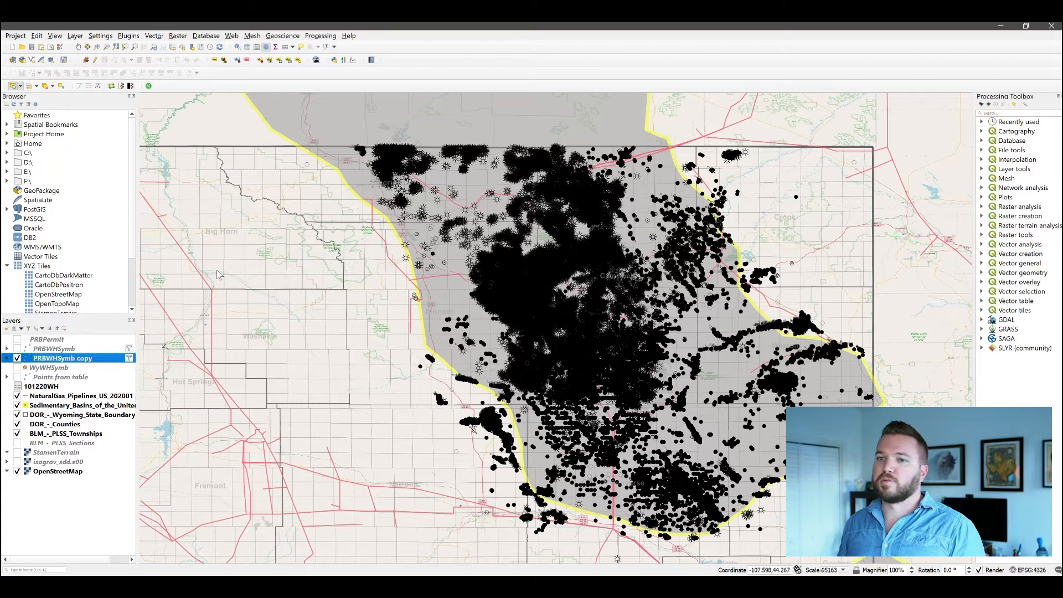
Reopen the PRBWHSymb copy layer's filter in the Query Builder and append AND with an opening parenthesis after the STATUS conditions.
double_click(57, 360)
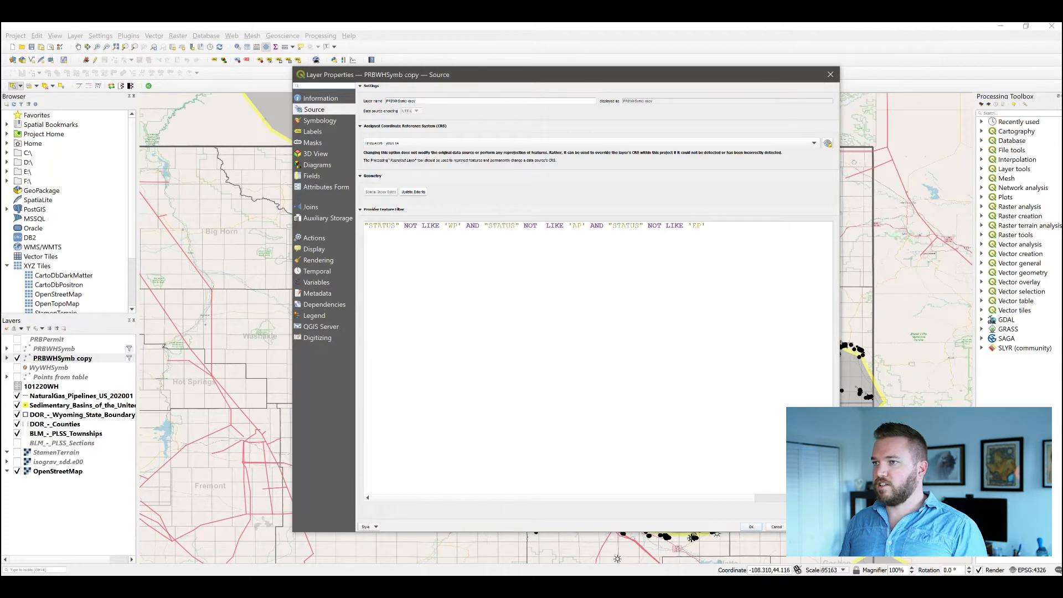
click(814, 510)
drag(501, 174, 515, 136)
click(444, 387)
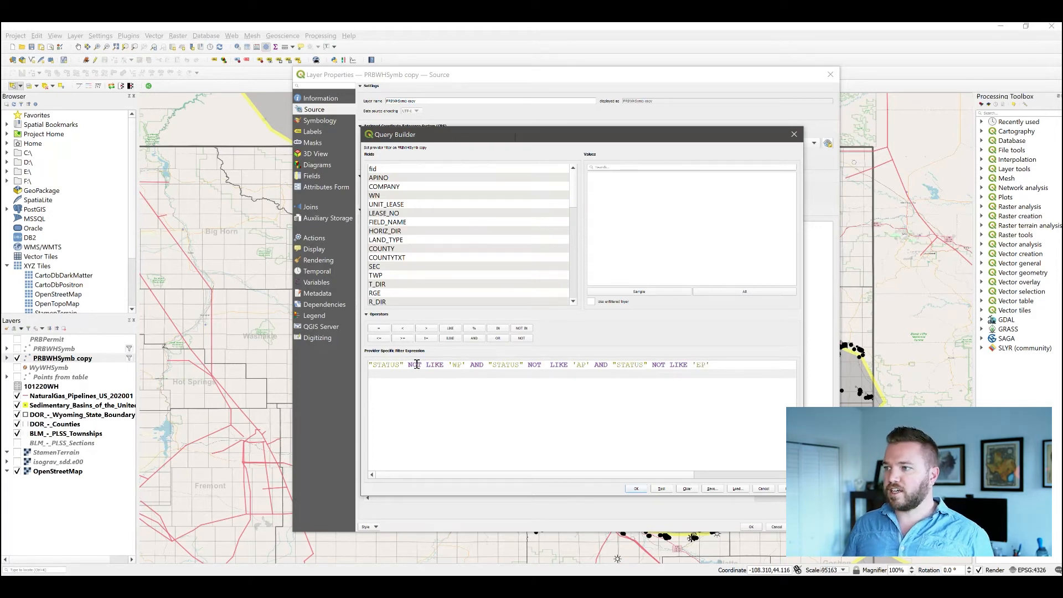
click(474, 338)
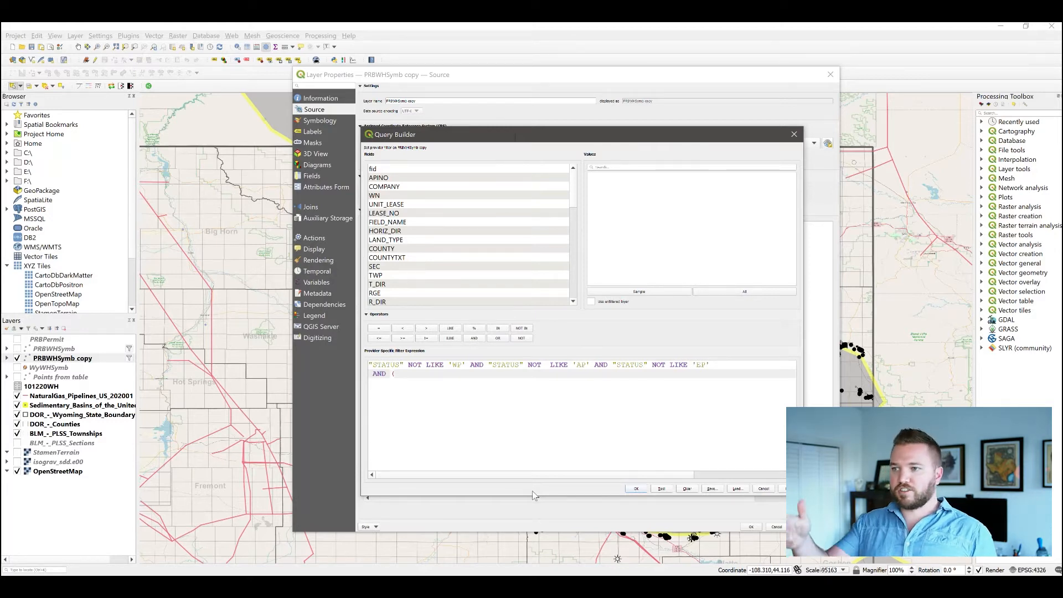
Paste the copied COAL_BED condition onto the second line and remove the duplicate AND and extra opening parenthesis.
key(ctrl+v)
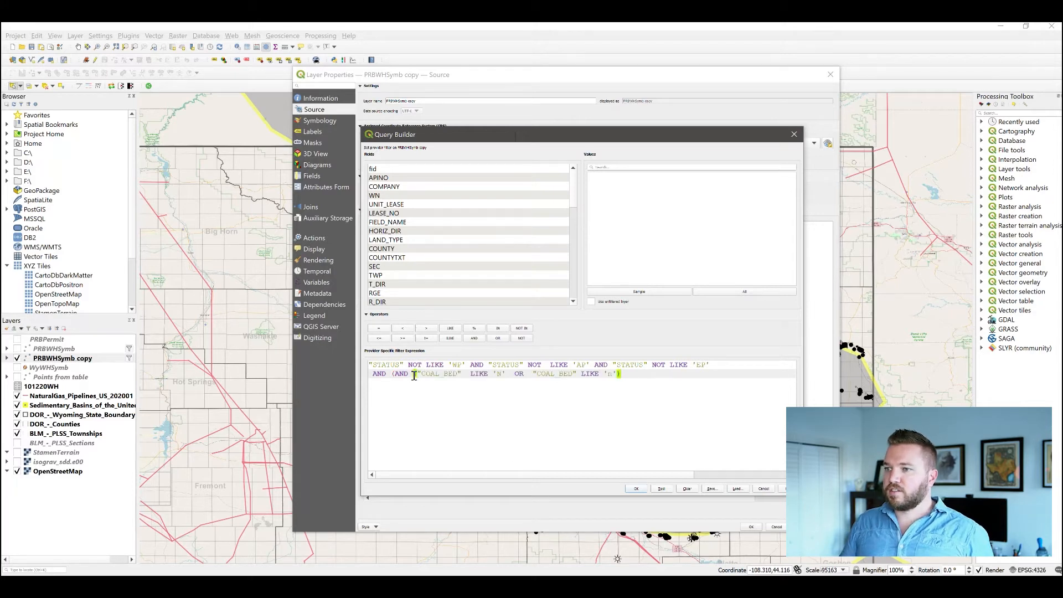
key(BackSpace)
key(BackSpace)
key(BackSpace)
key(BackSpace)
key(BackSpace)
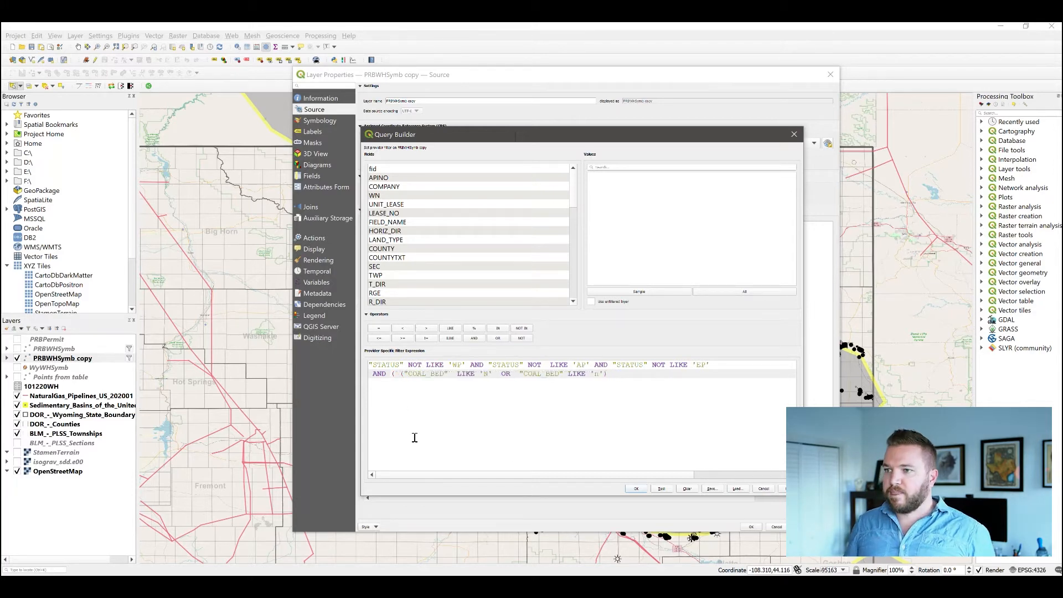
click(415, 438)
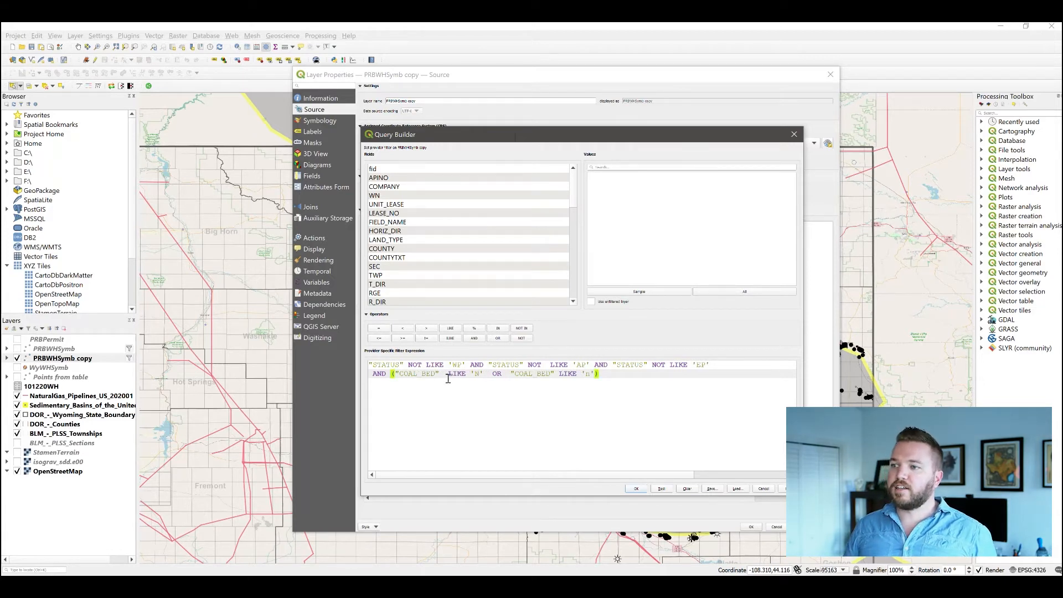
Find the COAL_BED field in the Query Builder and list all of its unique values.
scroll(443, 247, down, 1)
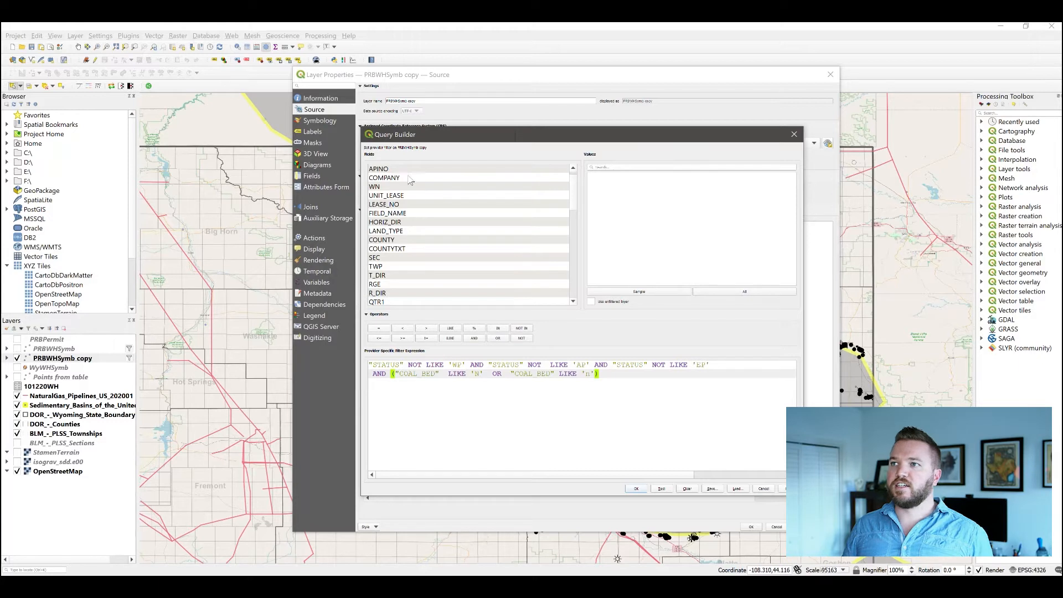
scroll(417, 238, down, 2)
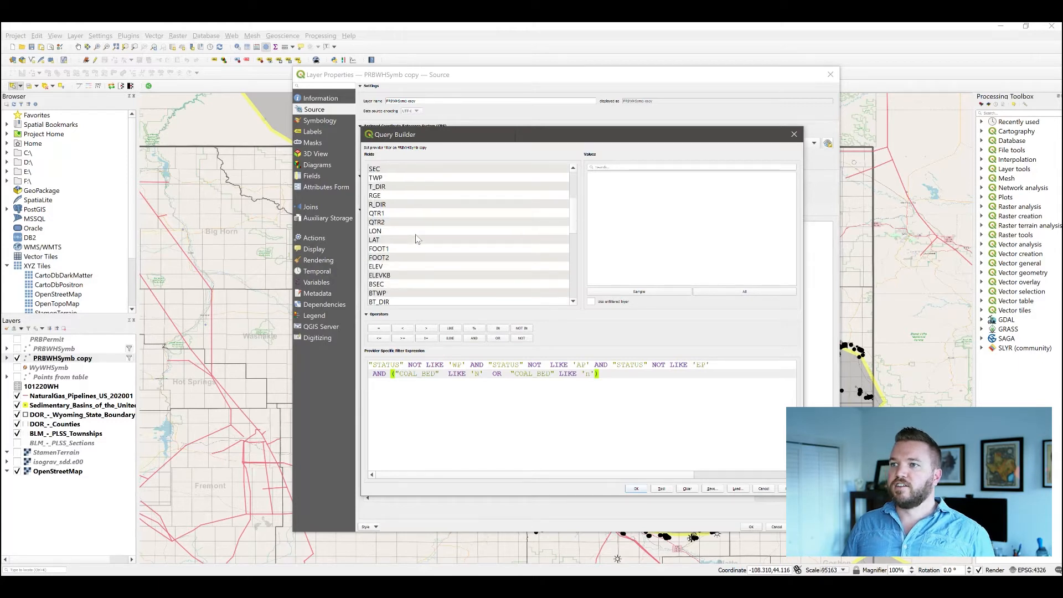
scroll(415, 235, down, 5)
scroll(415, 234, down, 3)
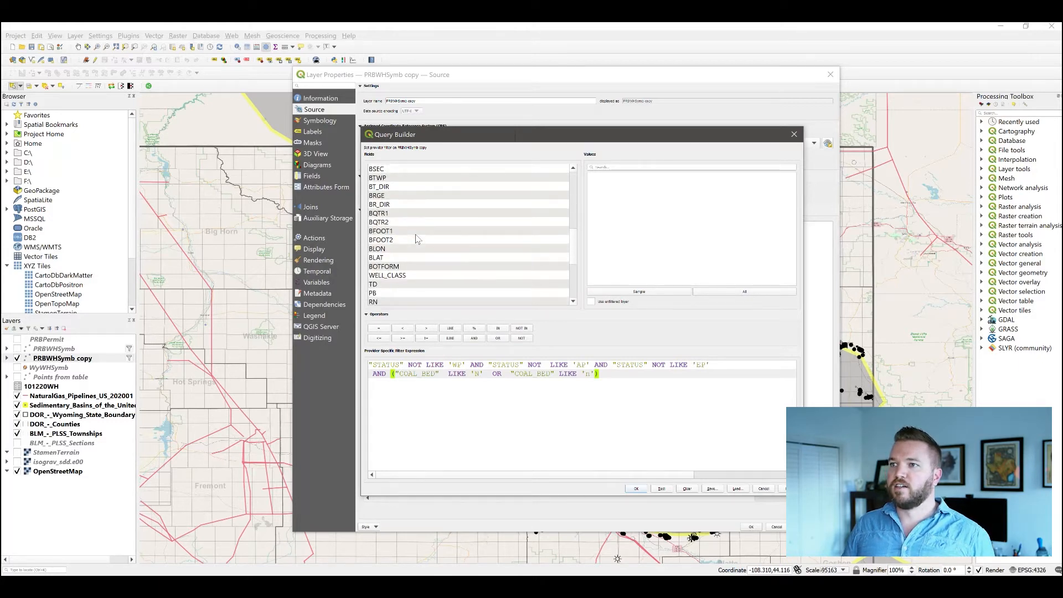
click(373, 259)
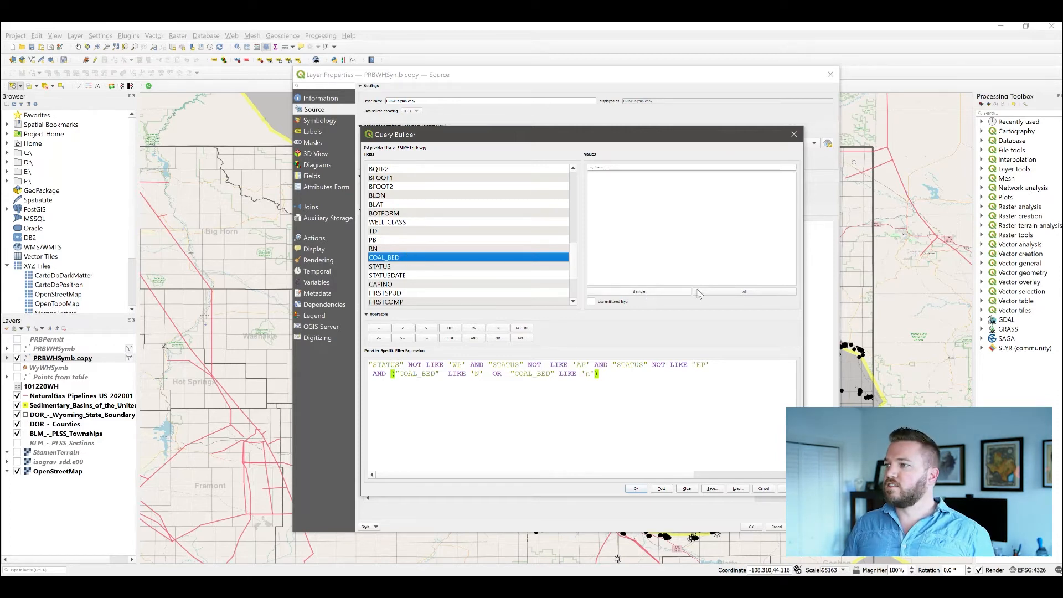
click(737, 295)
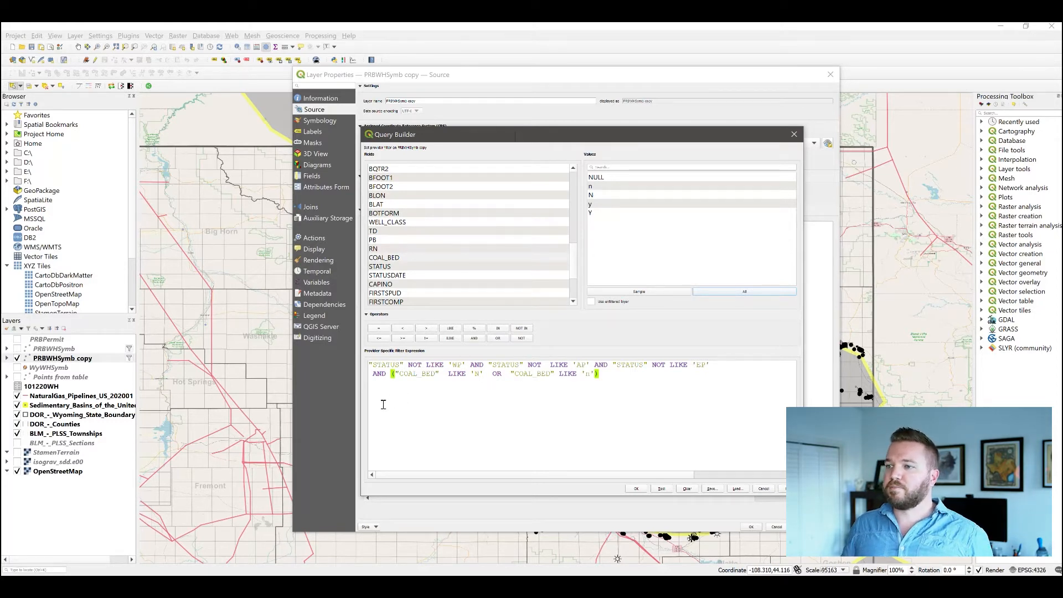
Delete the first "COAL_BED" reference inside the parentheses and insert it again from the available fields.
double_click(403, 375)
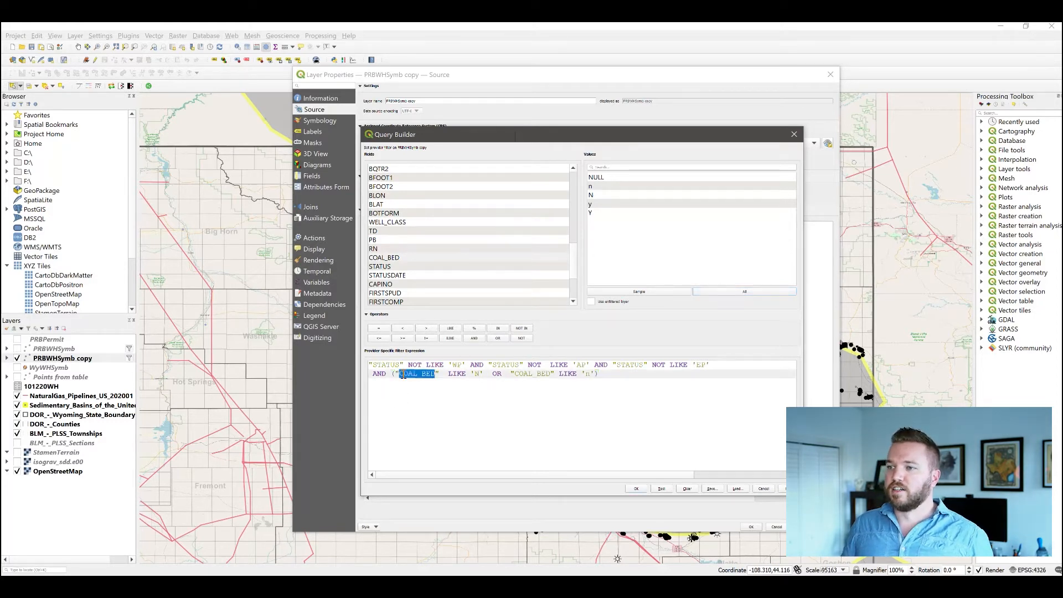
click(438, 377)
key(BackSpace)
key(BackSpace)
key(BackSpace)
key(BackSpace)
key(BackSpace)
key(BackSpace)
key(BackSpace)
key(BackSpace)
key(BackSpace)
key(BackSpace)
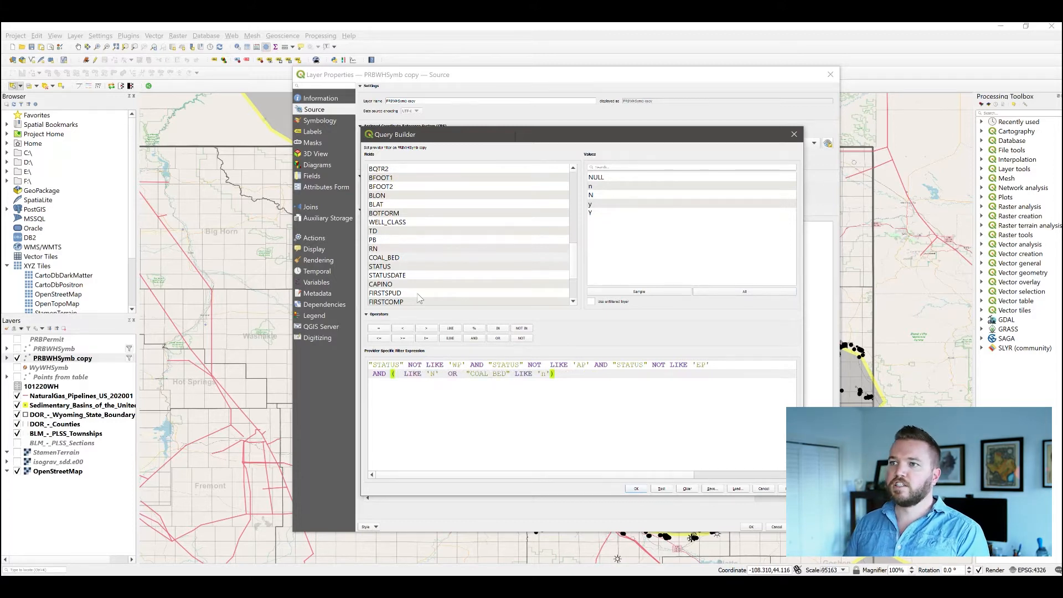
double_click(384, 258)
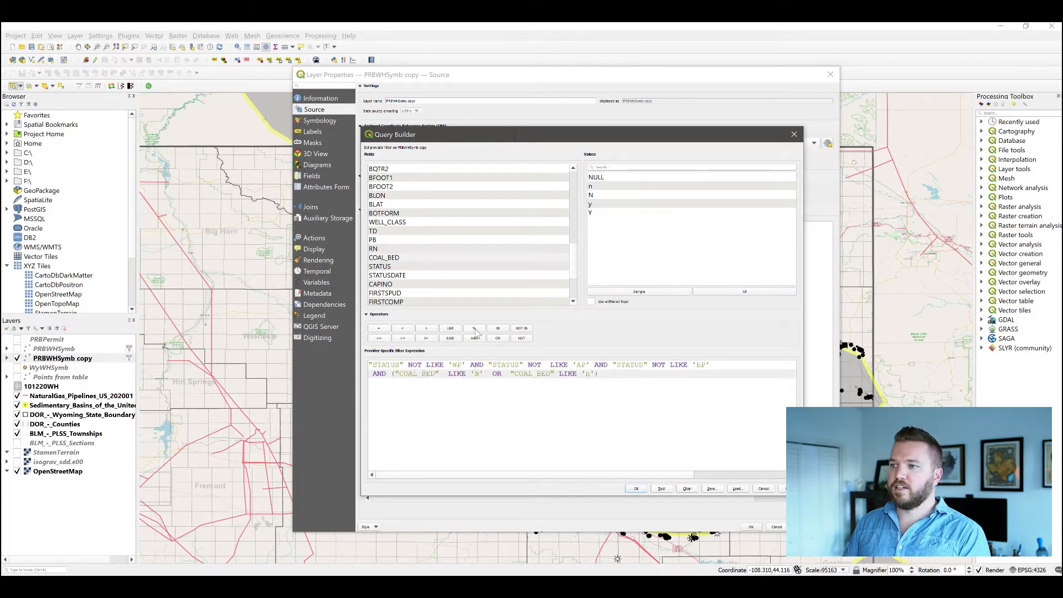
Replace the first COAL_BED condition's operator and value with a newly inserted LIKE and the listed value 'N'.
key(BackSpace)
key(BackSpace)
key(BackSpace)
key(BackSpace)
click(451, 329)
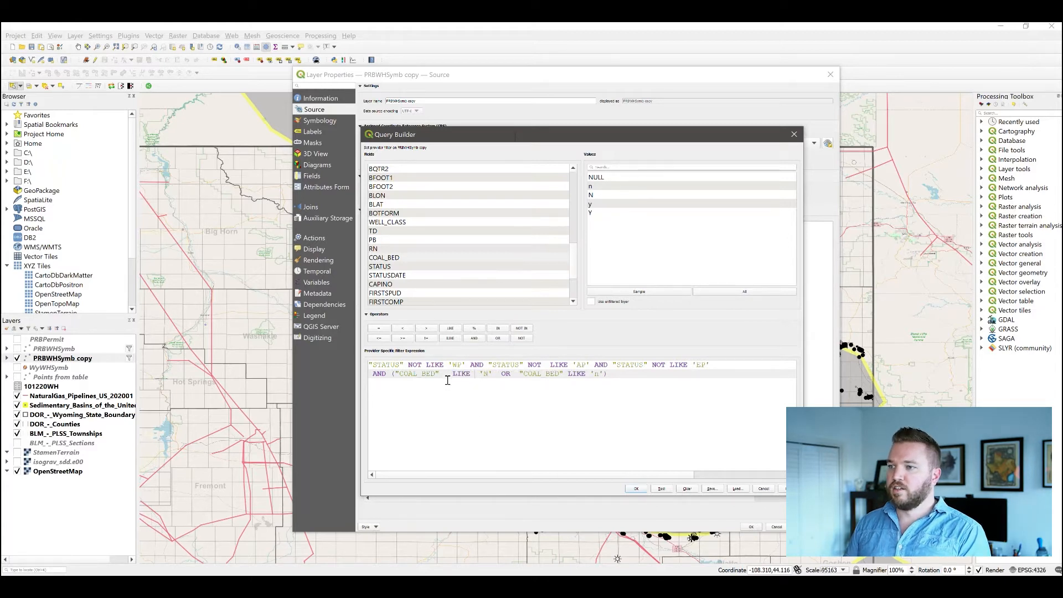
key(BackSpace)
key(BackSpace)
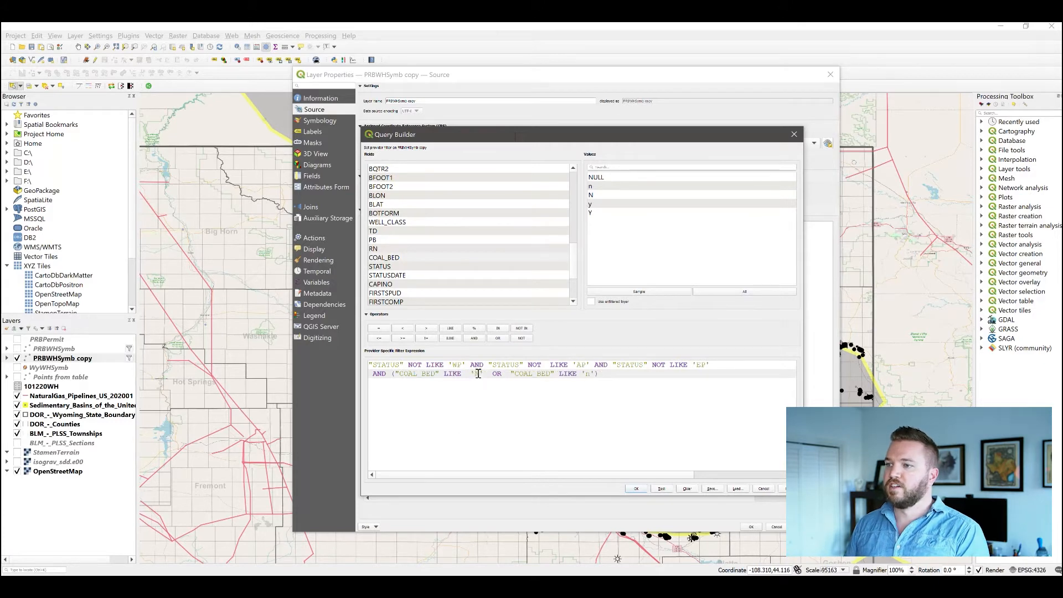
key(BackSpace)
key(BackSpace)
key(BackSpace)
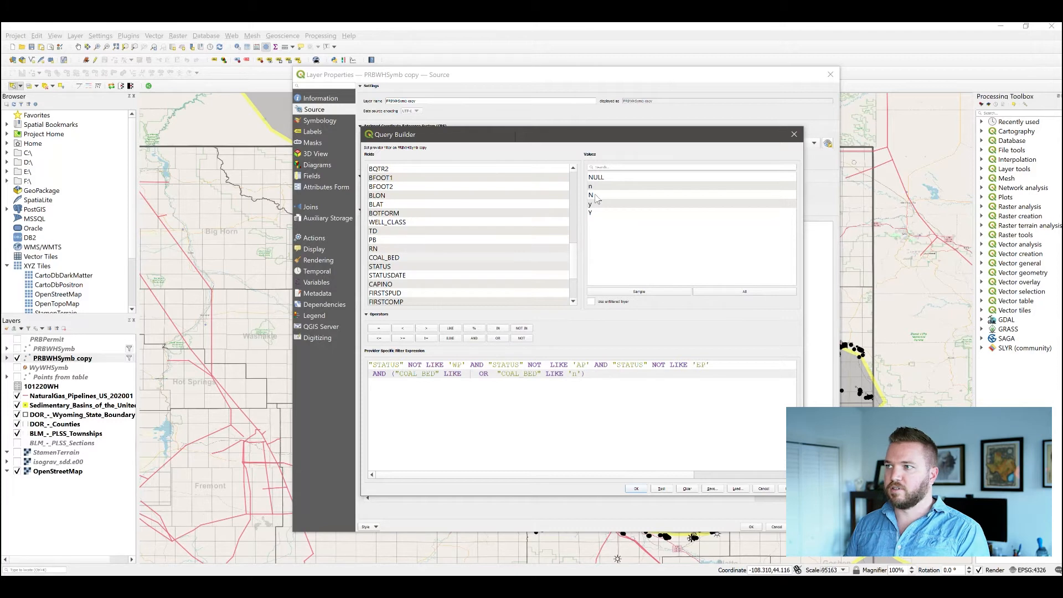
double_click(592, 195)
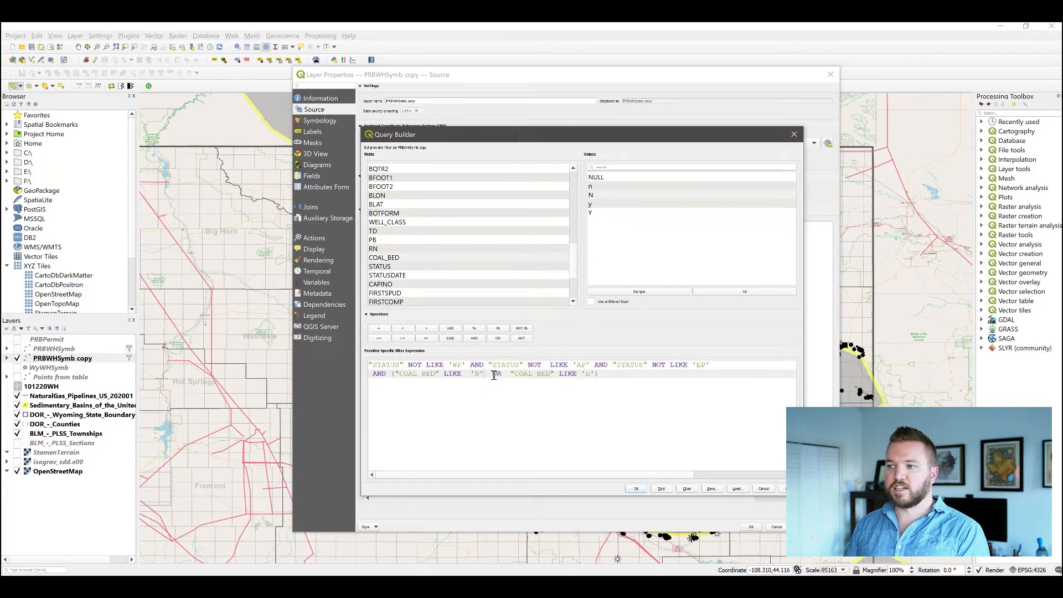
Test the combined STATUS and COAL_BED query and apply it as the layer's filter.
click(662, 488)
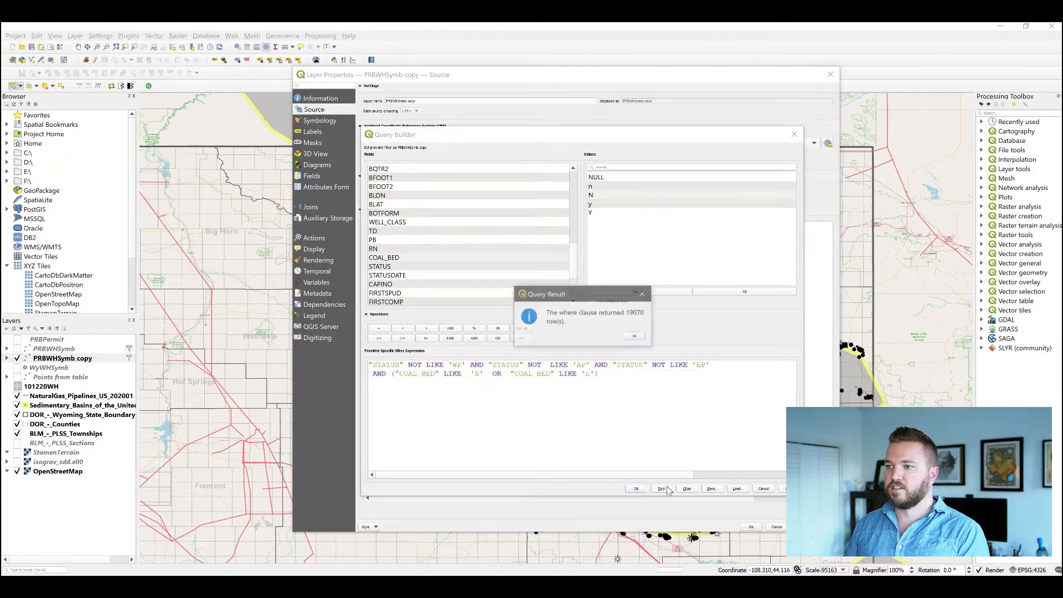
click(634, 338)
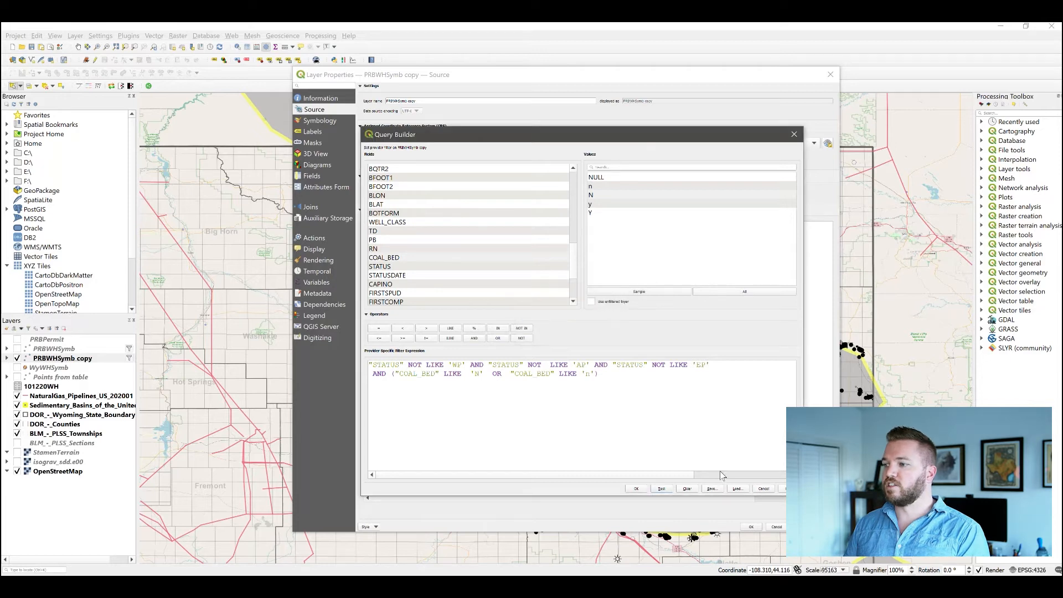
click(637, 489)
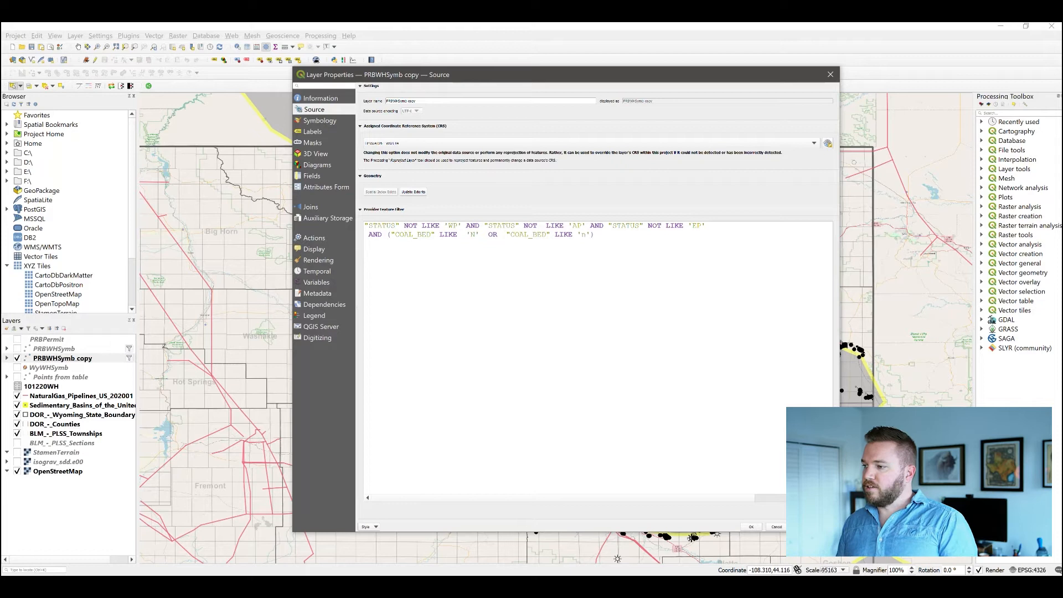
click(751, 527)
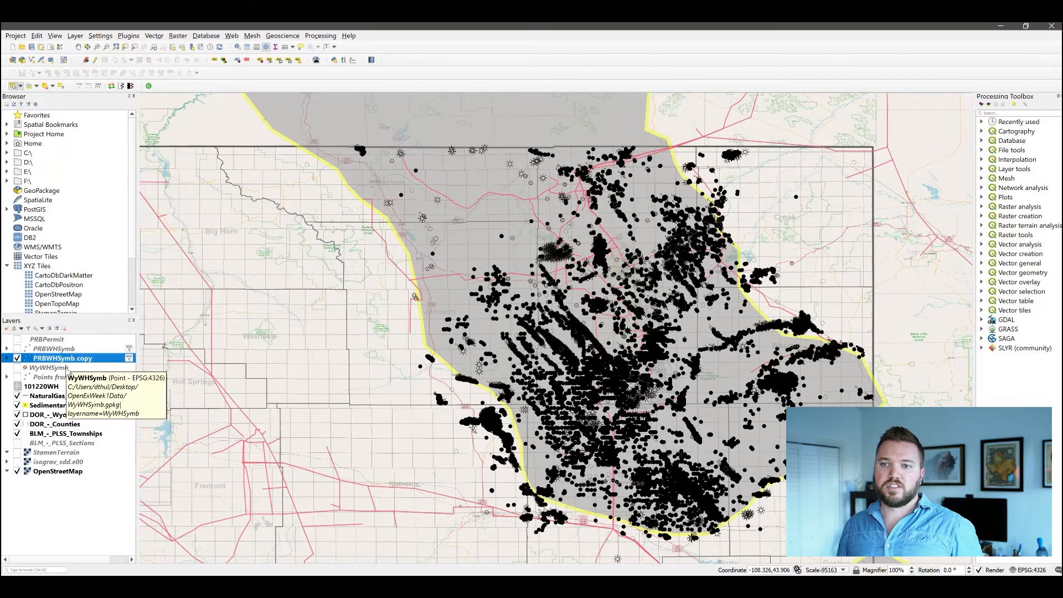
right_click(66, 361)
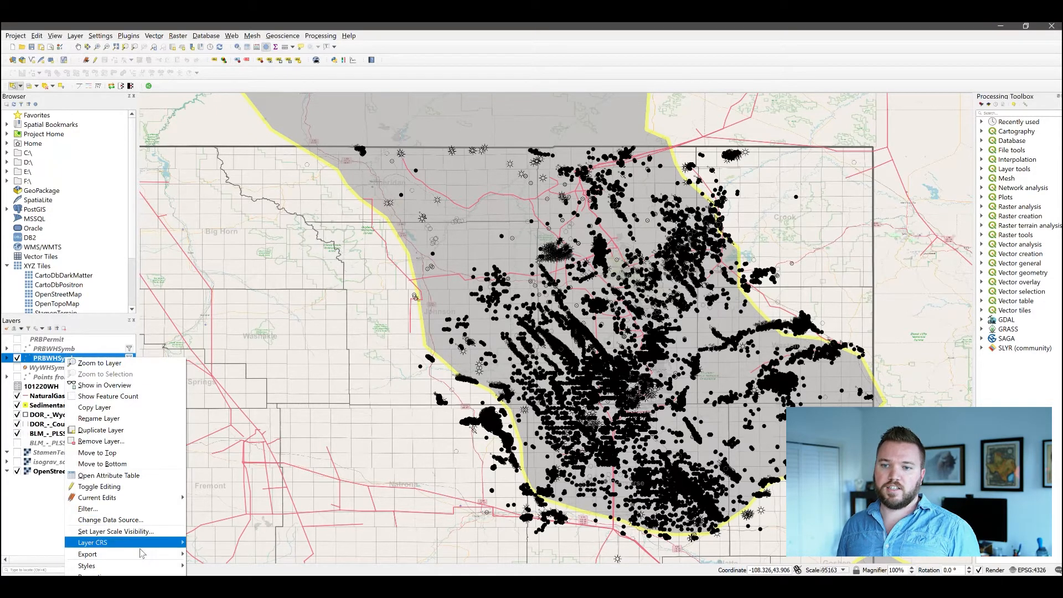
mouse_move(144, 556)
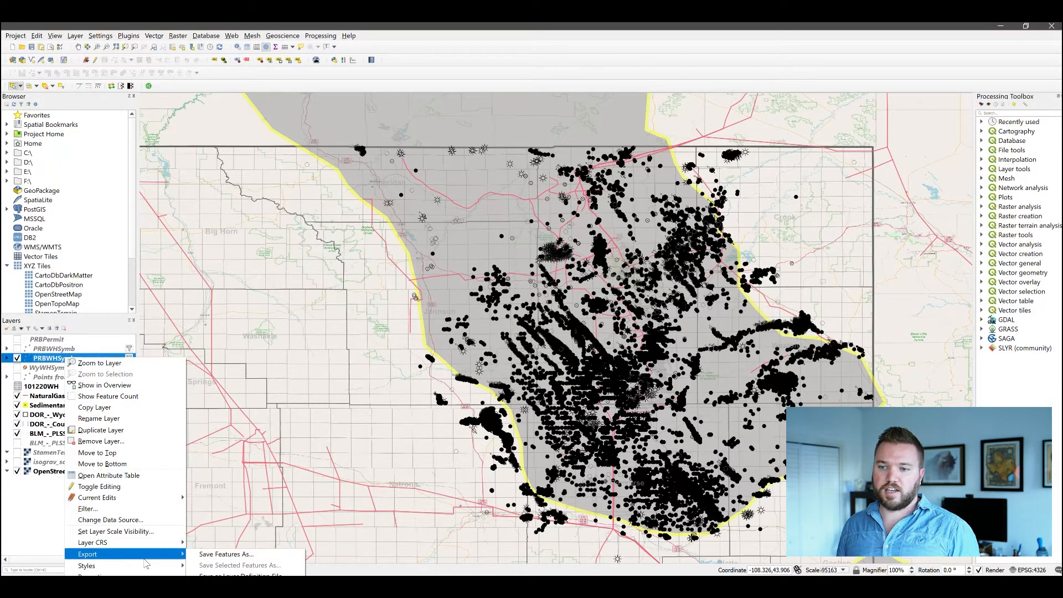
click(244, 555)
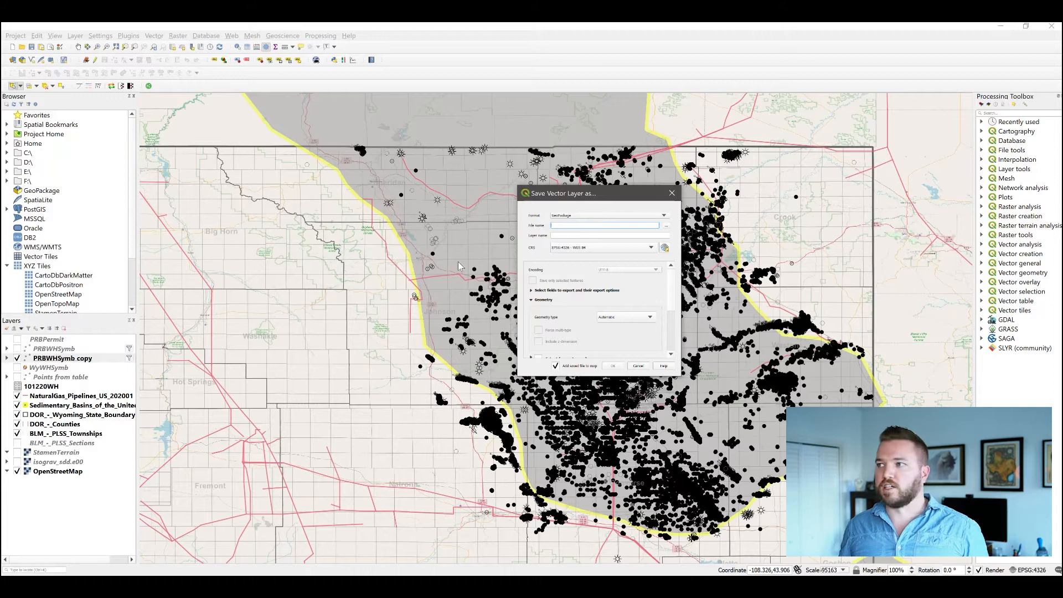
click(670, 193)
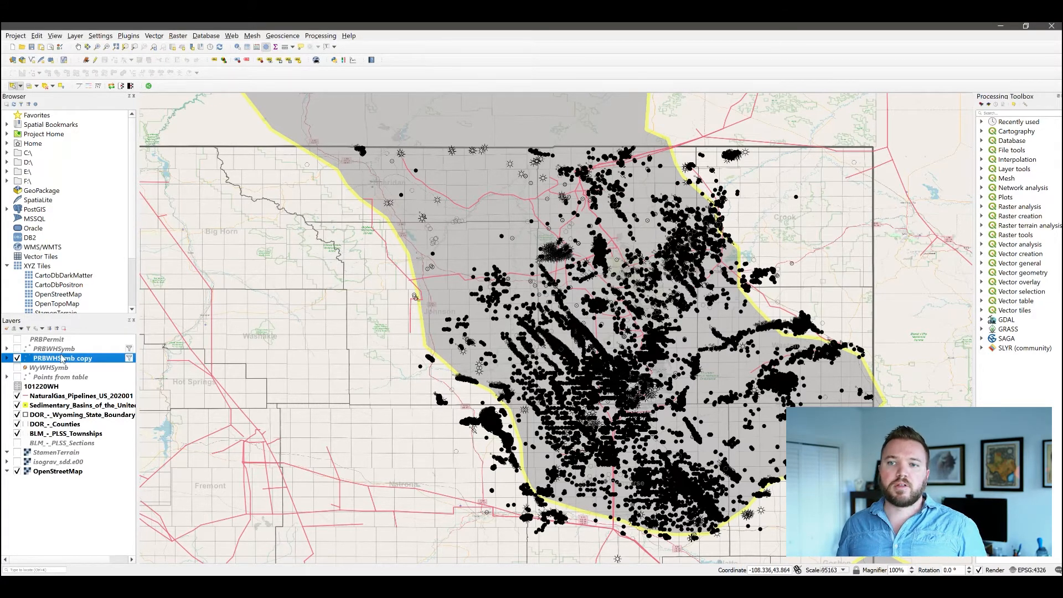
Remove NOT from the 'WP', 'AP' and 'EP' STATUS conditions in the PRBWHSymb copy layer's filter query.
mouse_move(61, 360)
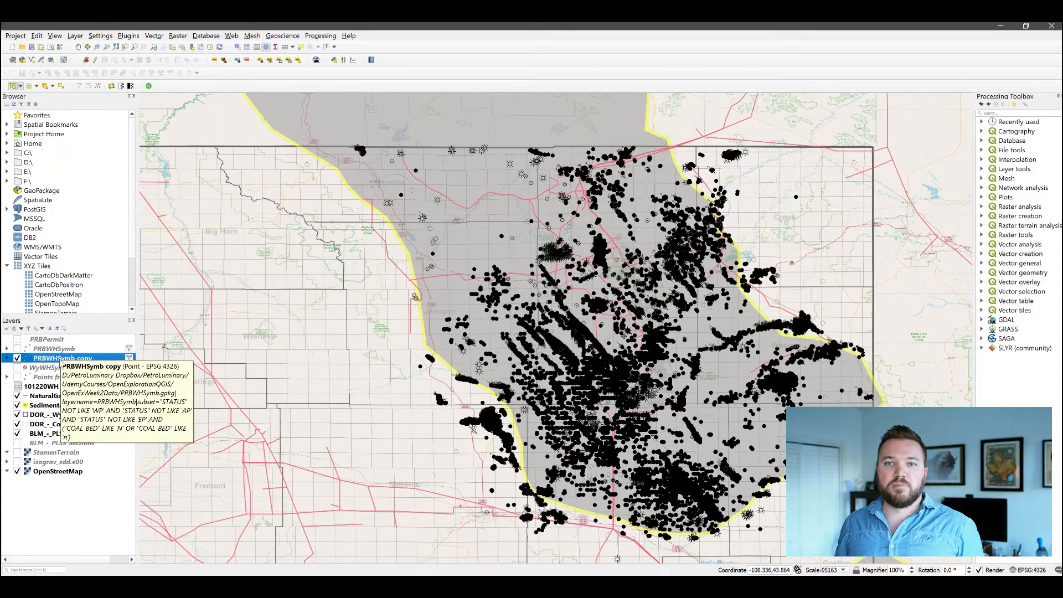
double_click(62, 363)
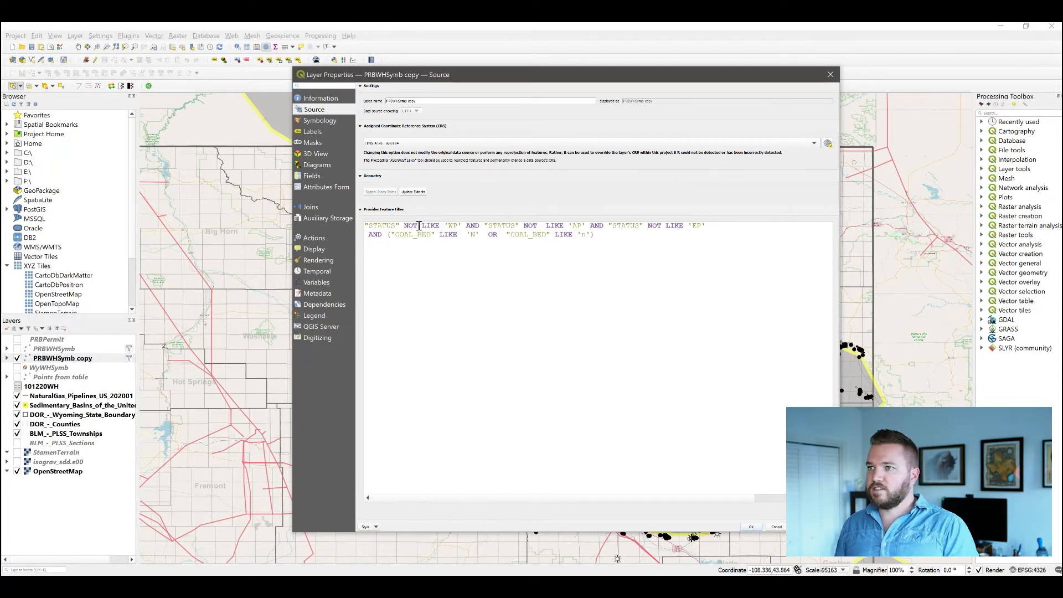
click(819, 510)
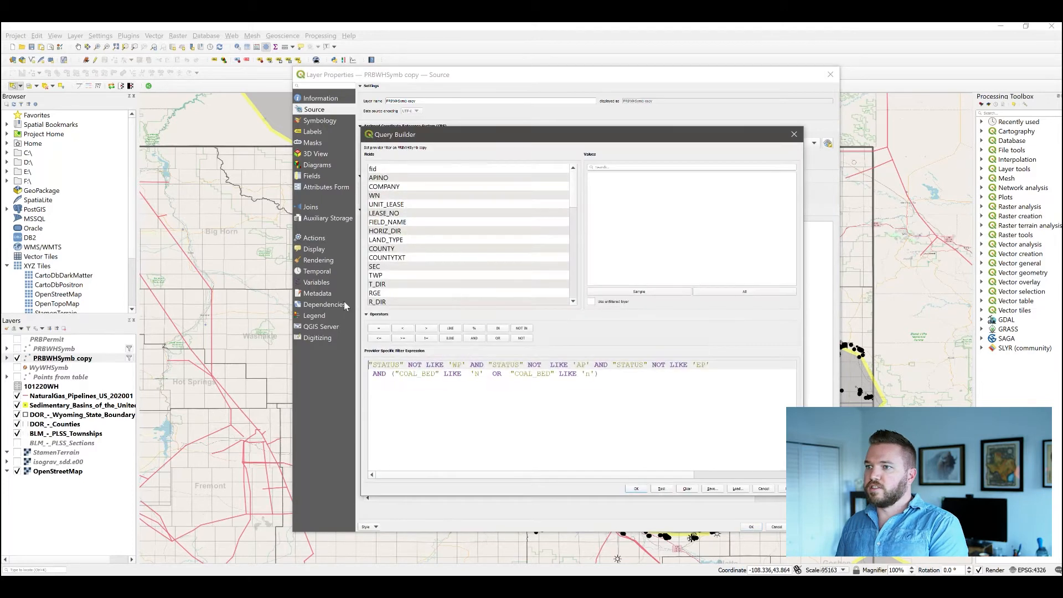
click(423, 364)
key(BackSpace)
key(BackSpace)
key(BackSpace)
key(BackSpace)
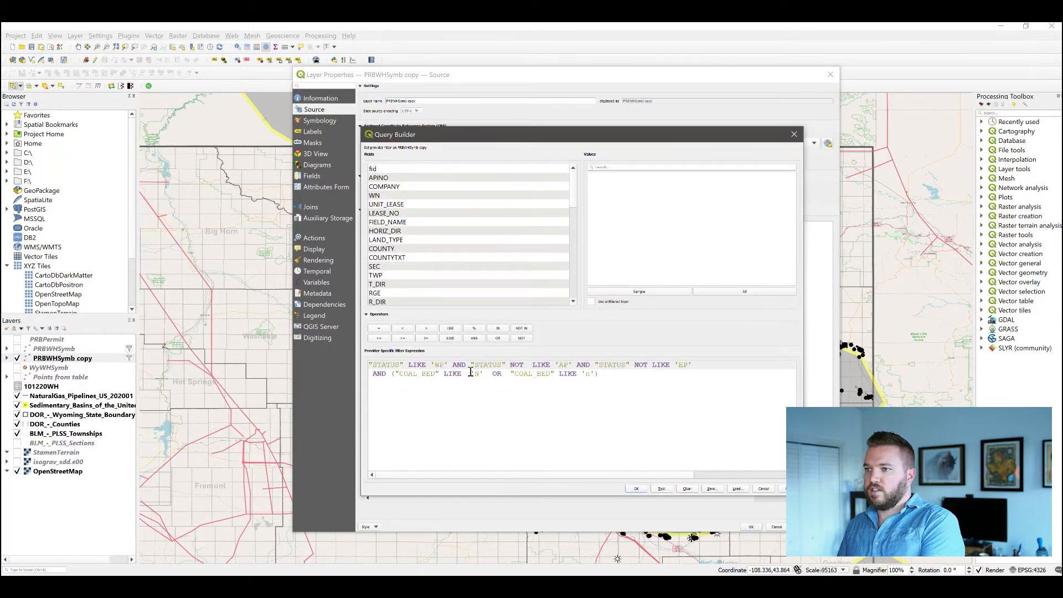
click(535, 367)
key(BackSpace)
key(BackSpace)
key(BackSpace)
key(BackSpace)
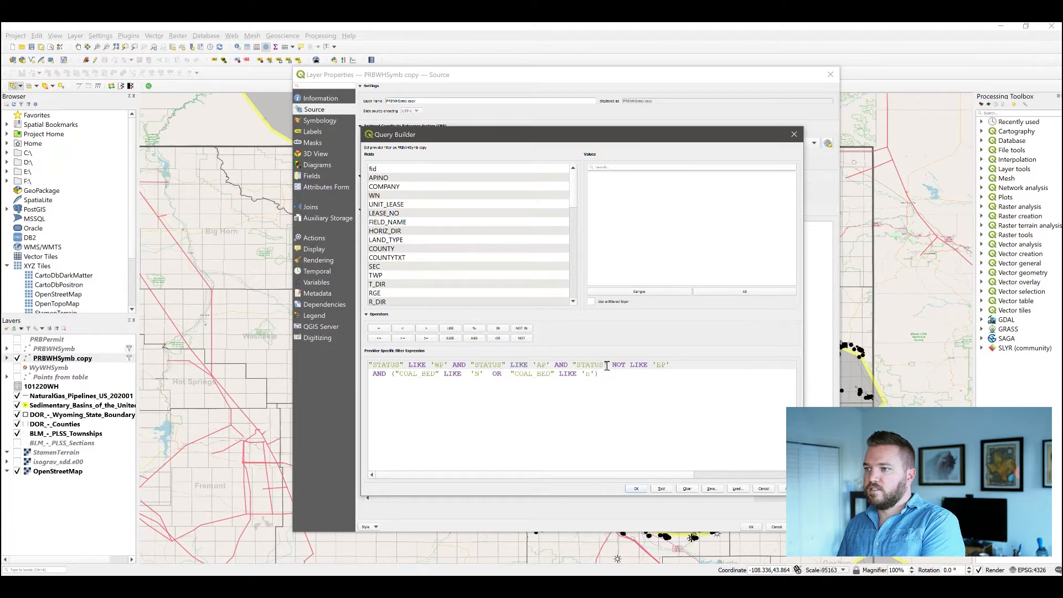
key(BackSpace)
key(BackSpace)
key(BackSpace)
key(BackSpace)
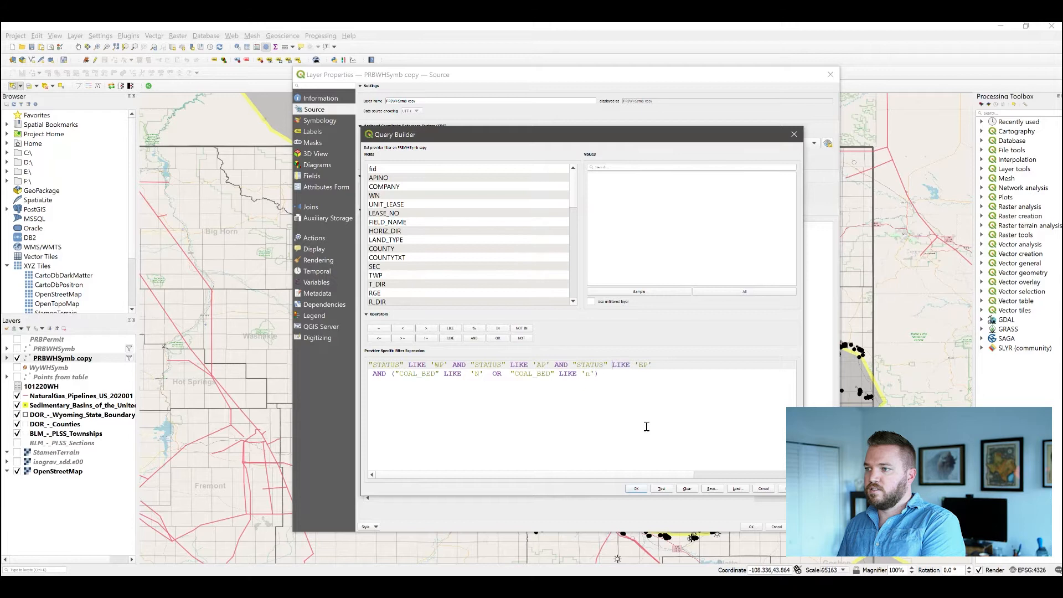
Test the query, copy and remove its COAL_BED line, and test the remaining STATUS conditions.
click(661, 489)
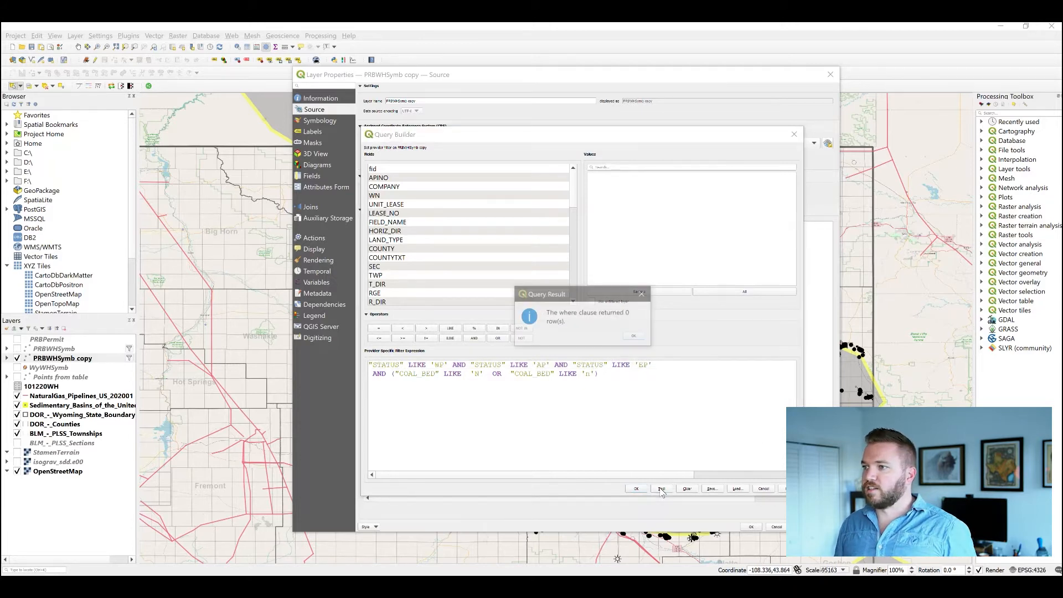
click(634, 336)
drag(607, 374, 310, 375)
key(ctrl+c)
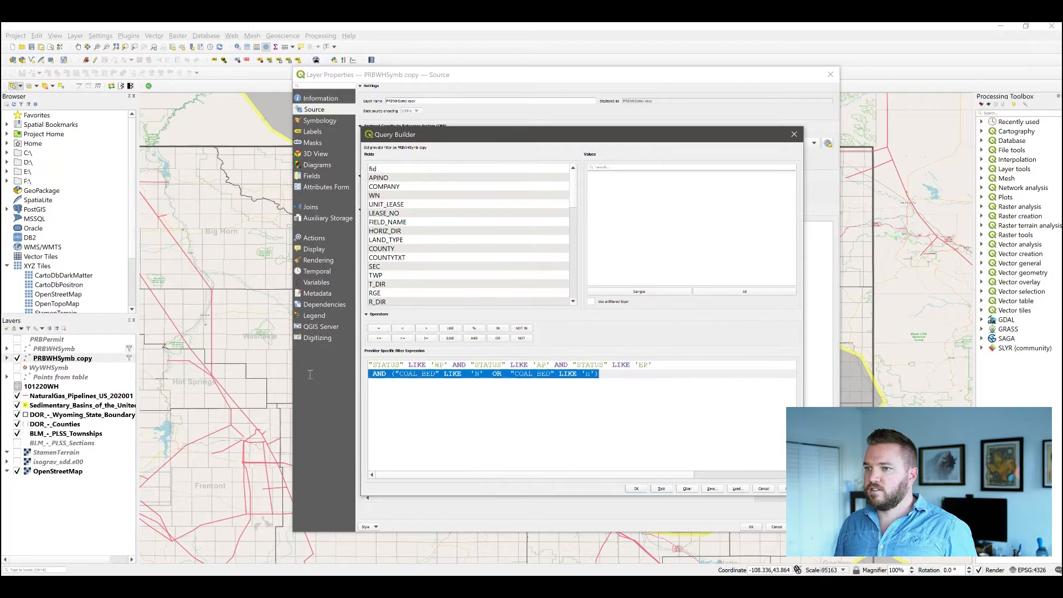
key(BackSpace)
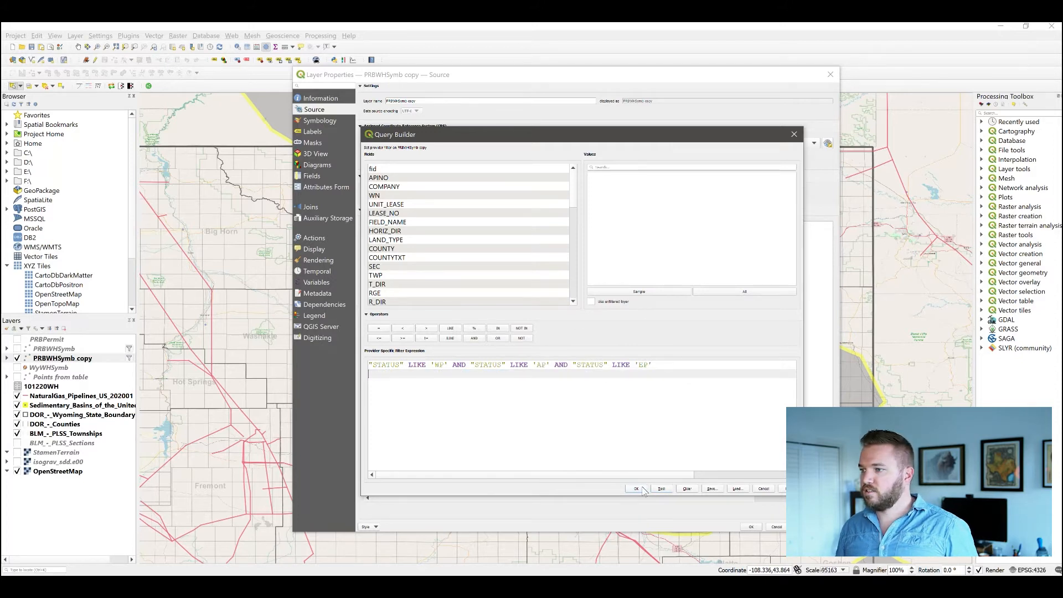
click(662, 489)
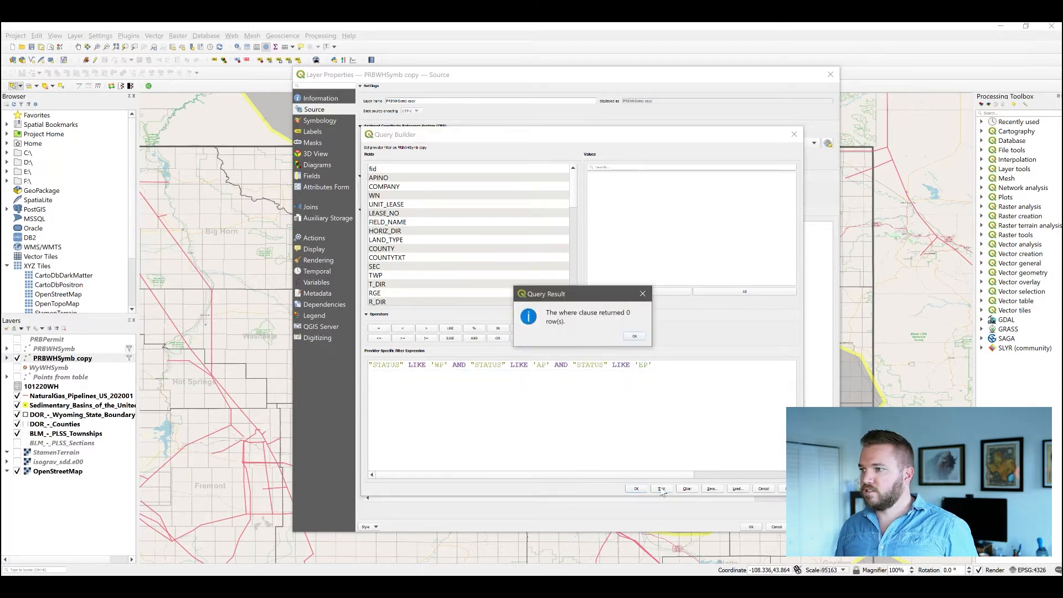
click(636, 335)
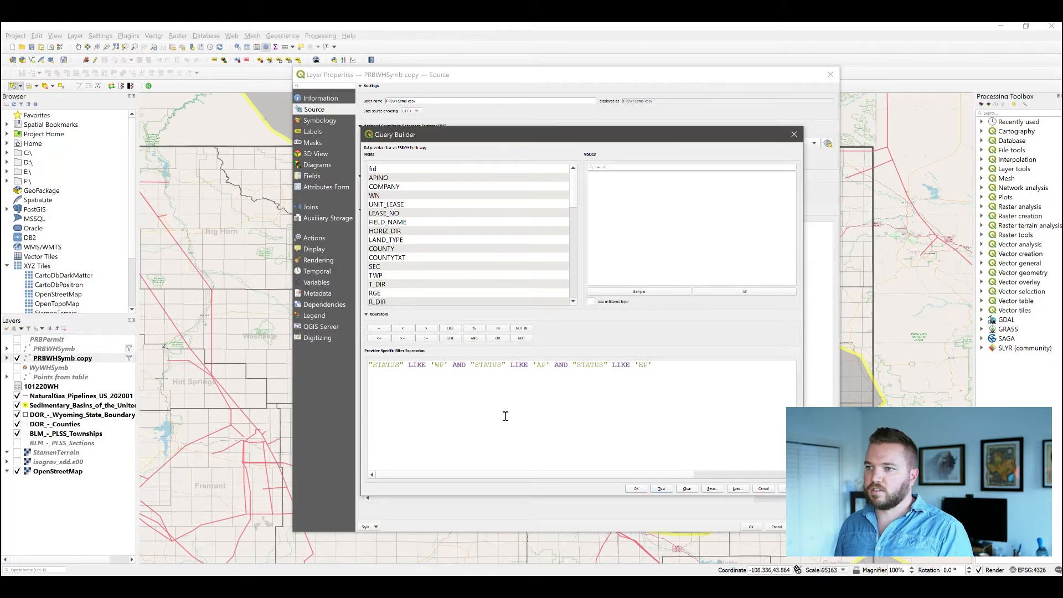
Replace both AND operators between the STATUS conditions with OR, test the query and apply it as the layer's filter.
double_click(459, 365)
click(498, 338)
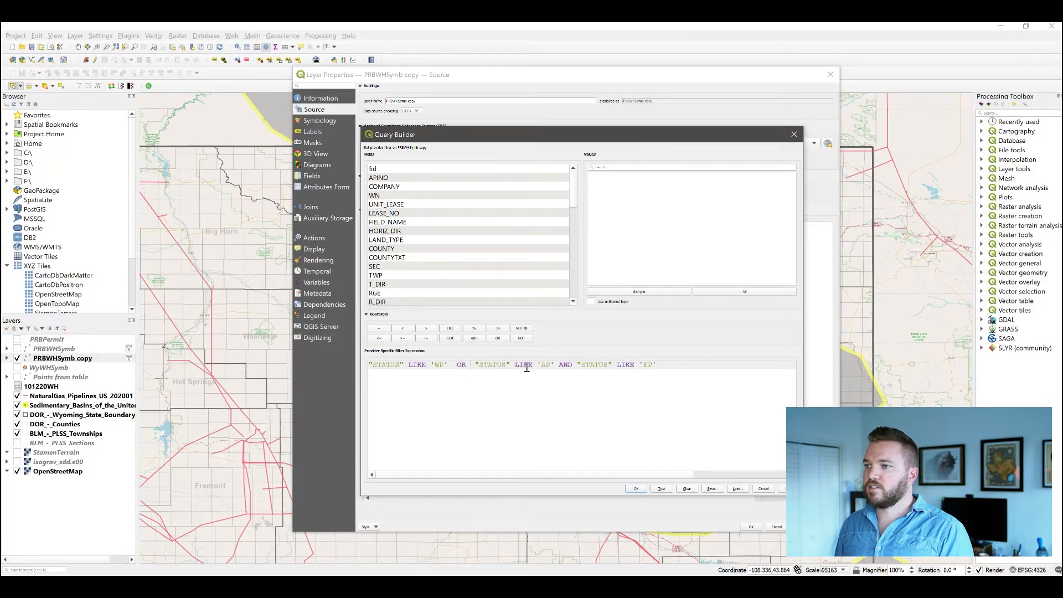
double_click(566, 364)
click(498, 338)
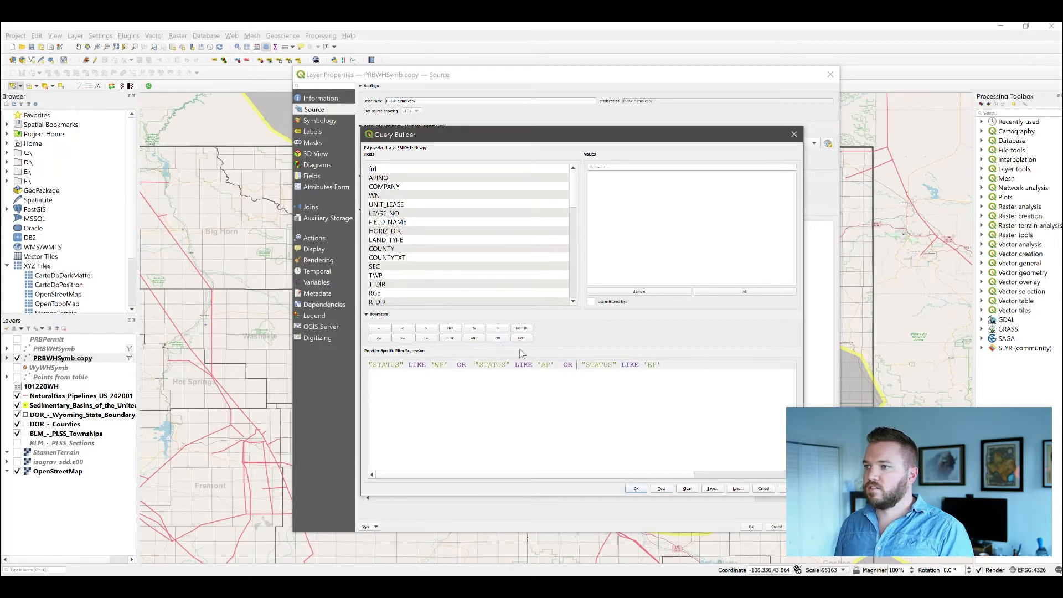
click(662, 489)
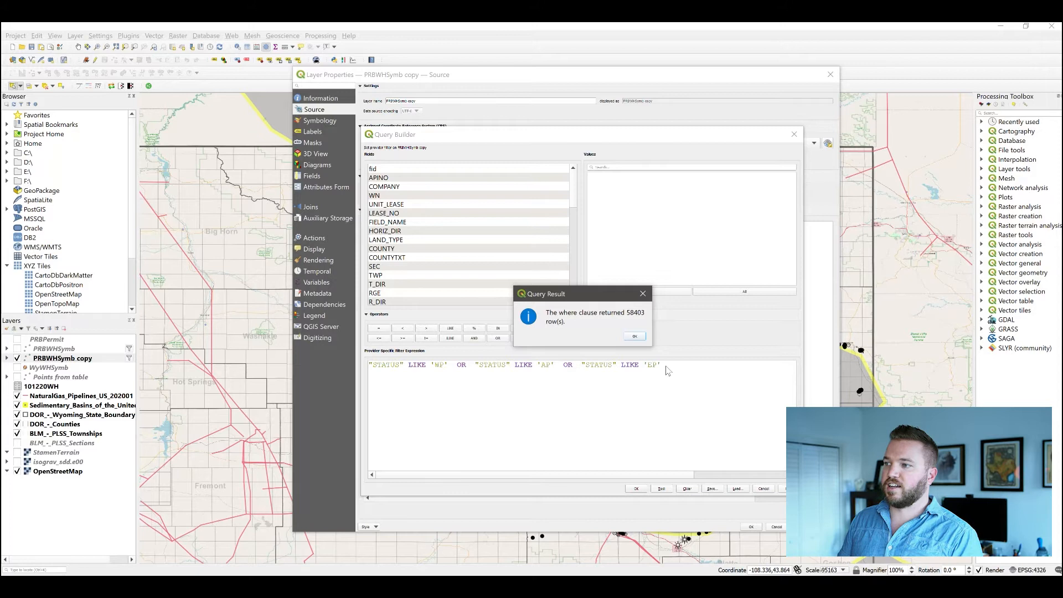
click(635, 336)
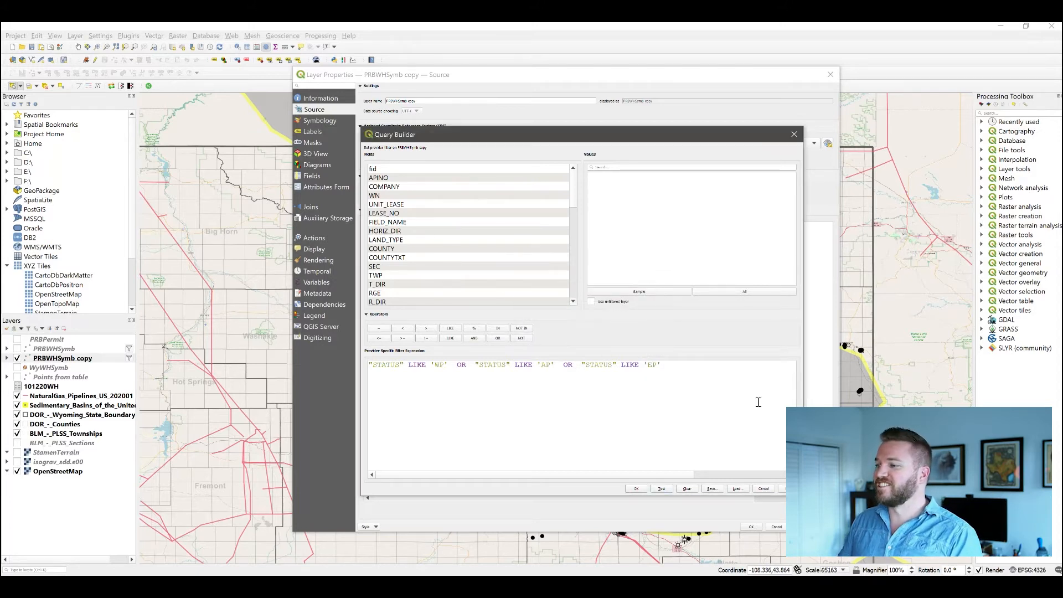
click(636, 490)
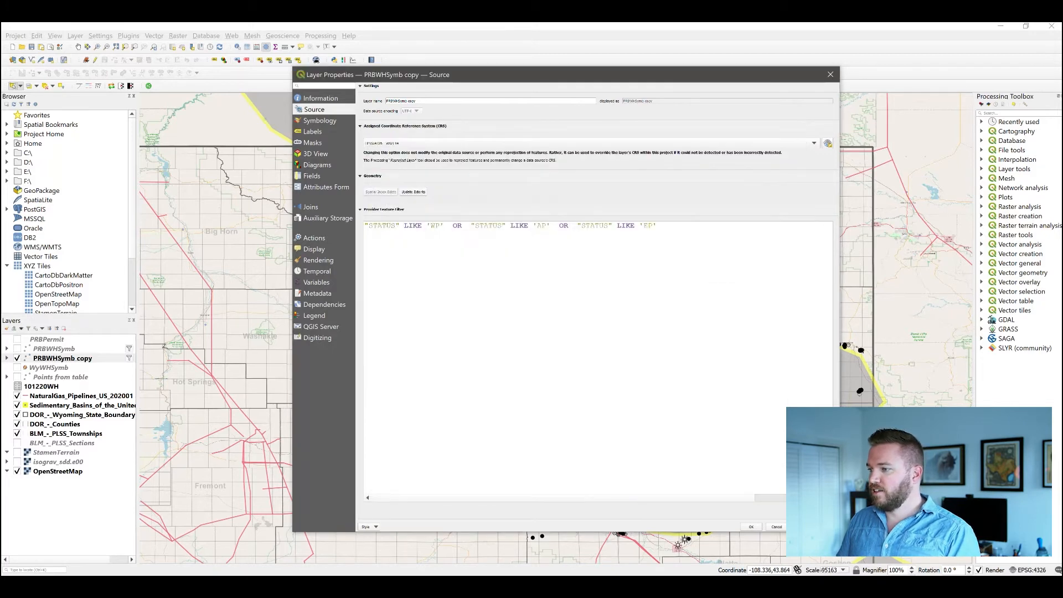
click(751, 527)
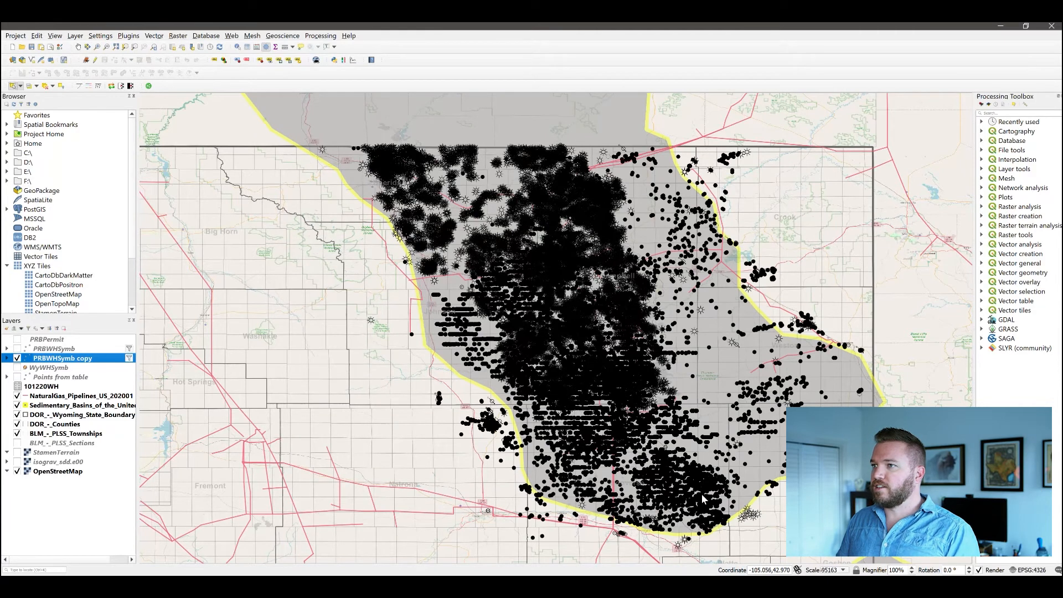
Append the copied AND ("COAL_BED" LIKE 'N' OR "COAL_BED" LIKE 'n') line to the PRBWHSymb copy filter, test it and apply it.
scroll(701, 493, up, 1)
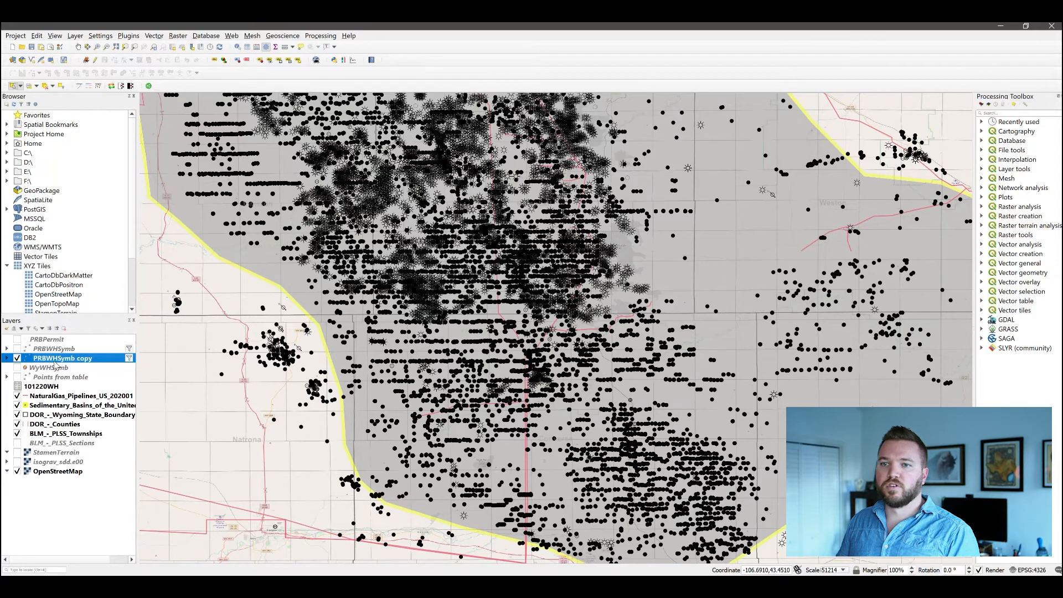
double_click(83, 359)
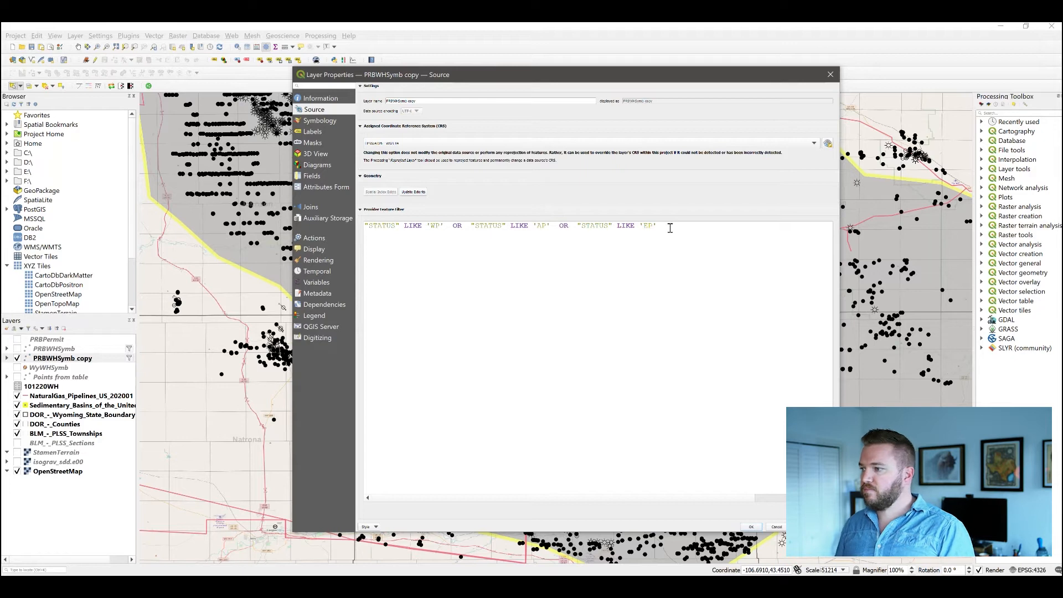
double_click(659, 226)
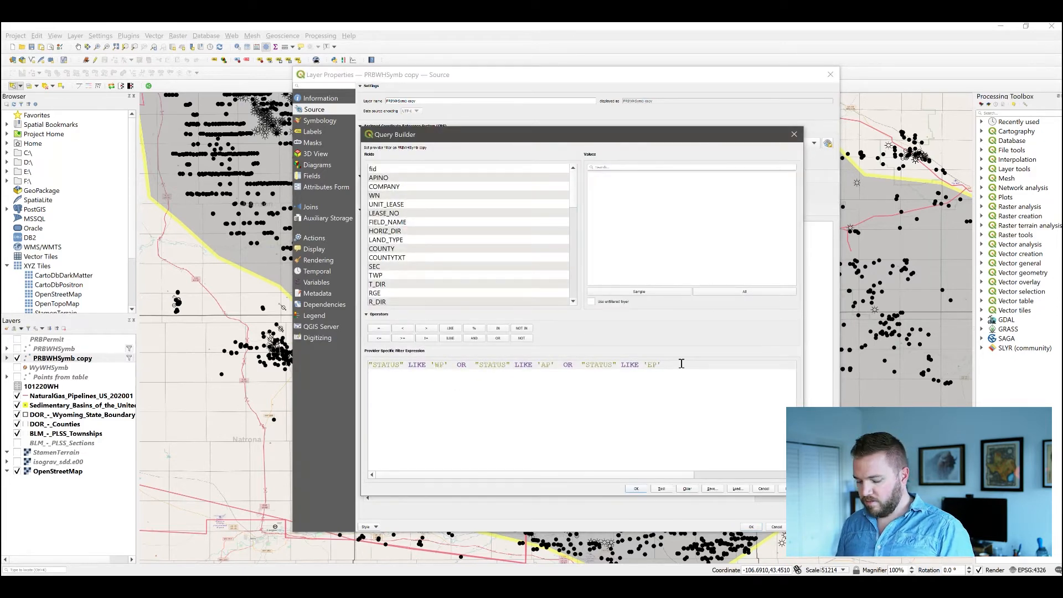
key(ctrl+v)
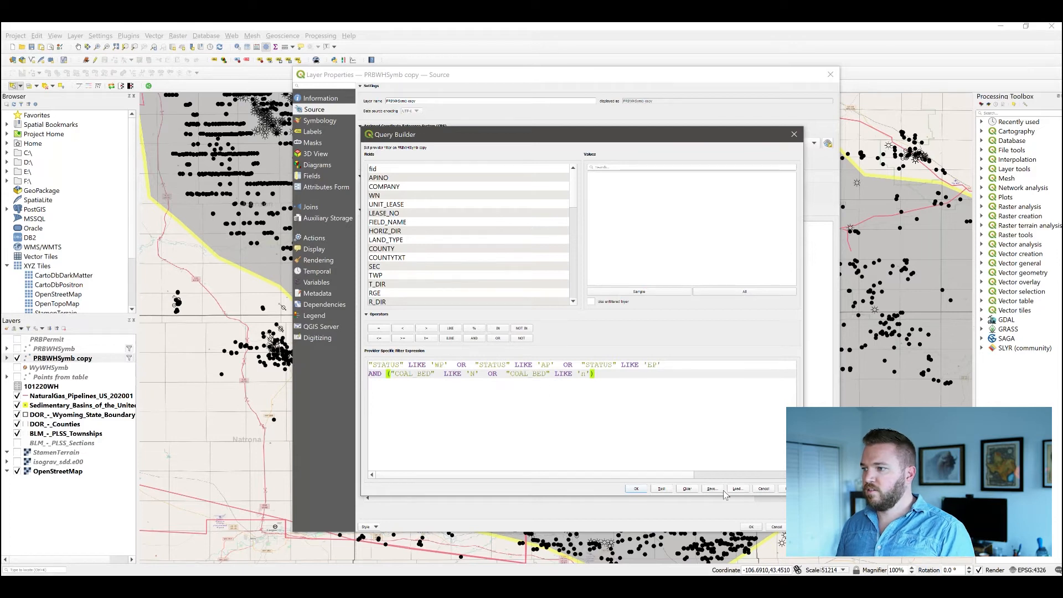
click(664, 490)
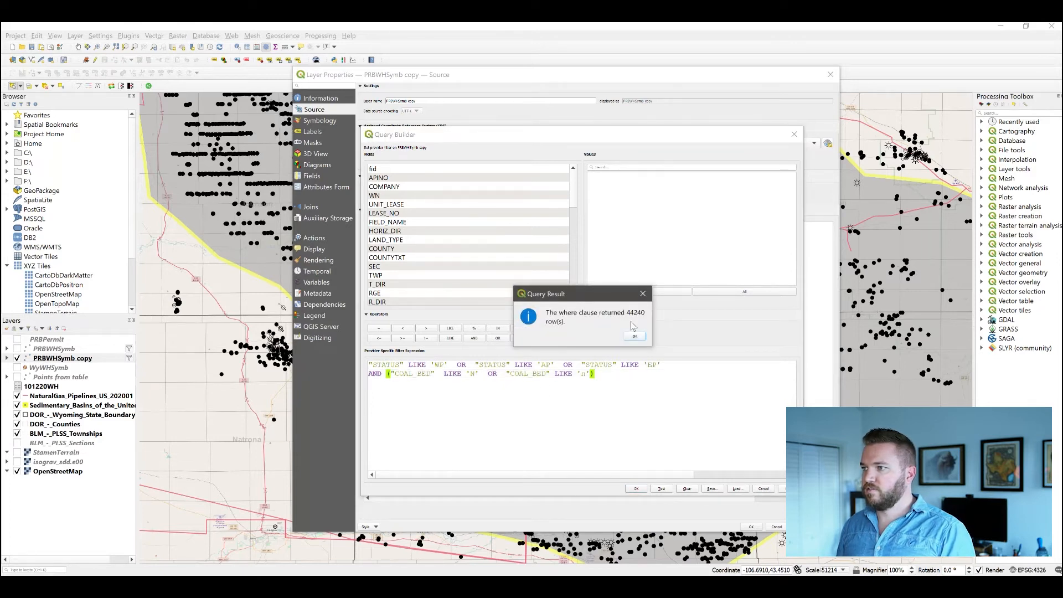
click(635, 336)
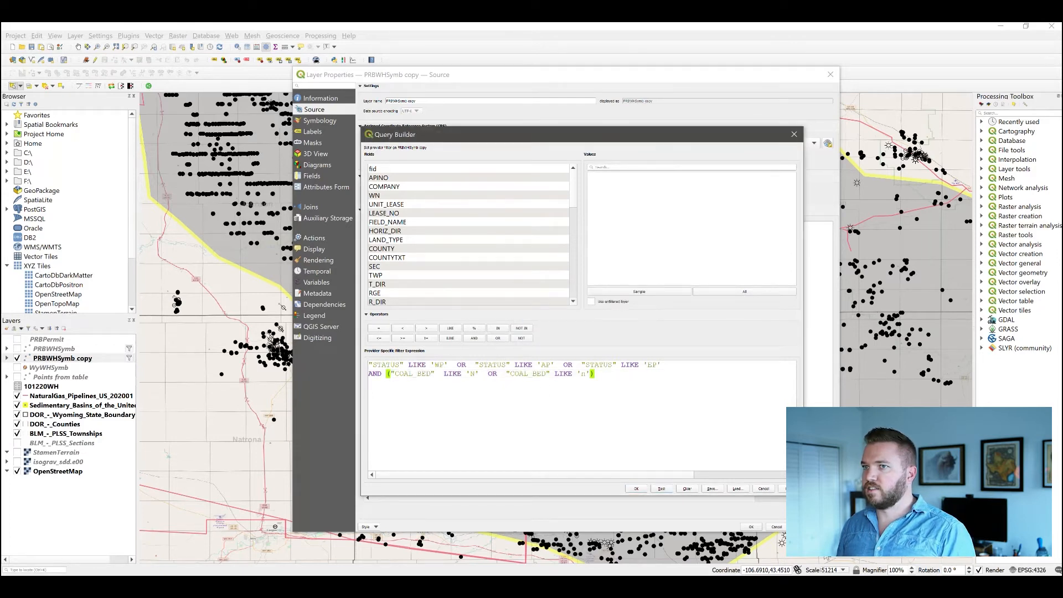
click(636, 489)
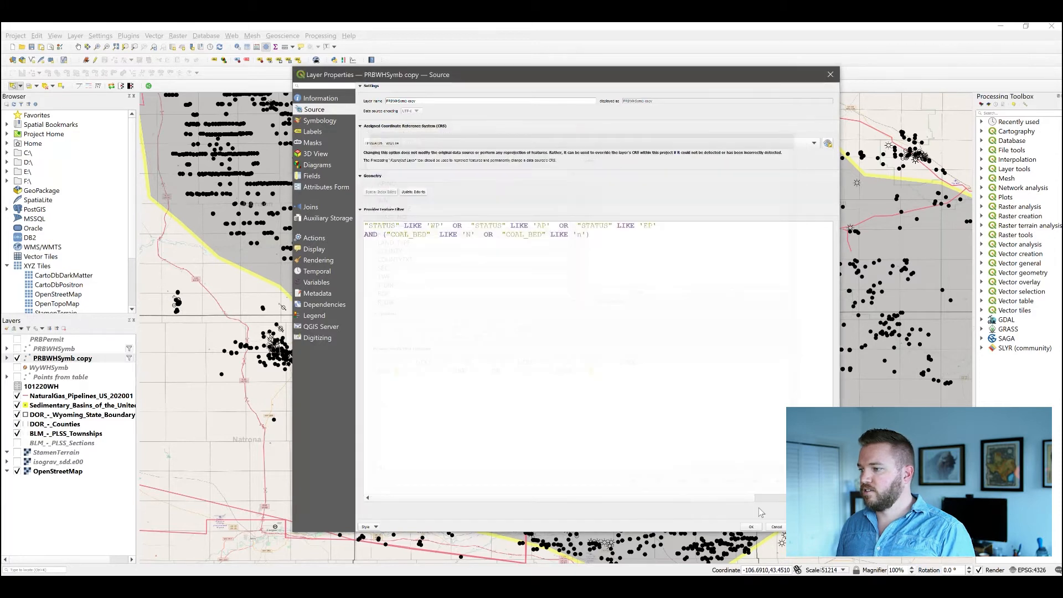
click(752, 528)
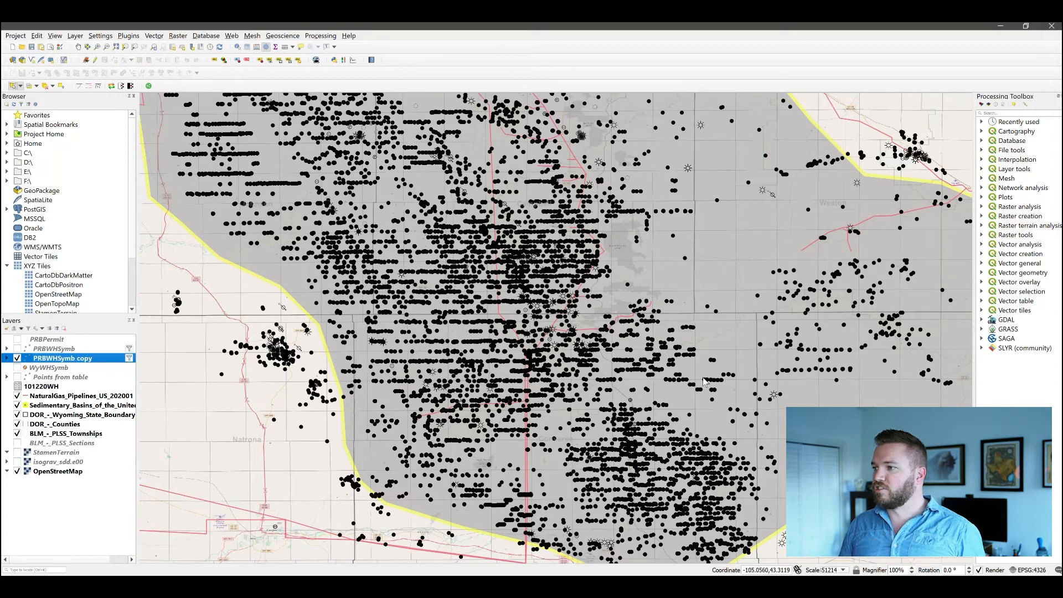
Identify a single filtered well, enlarge the results area, and identify the group of four wells just south of it.
scroll(707, 382, up, 3)
scroll(711, 389, up, 1)
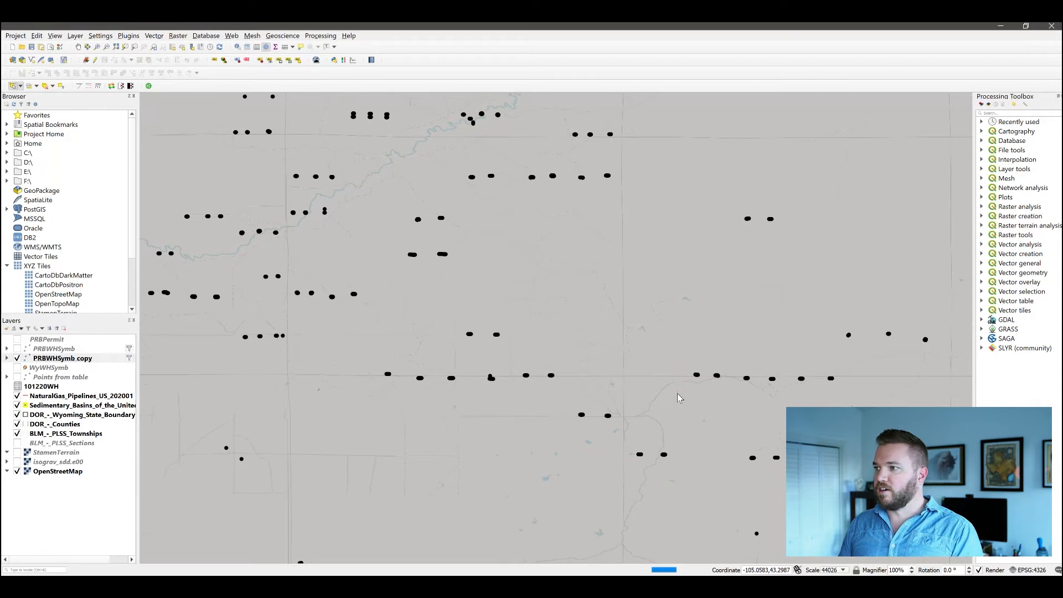
click(238, 47)
click(696, 375)
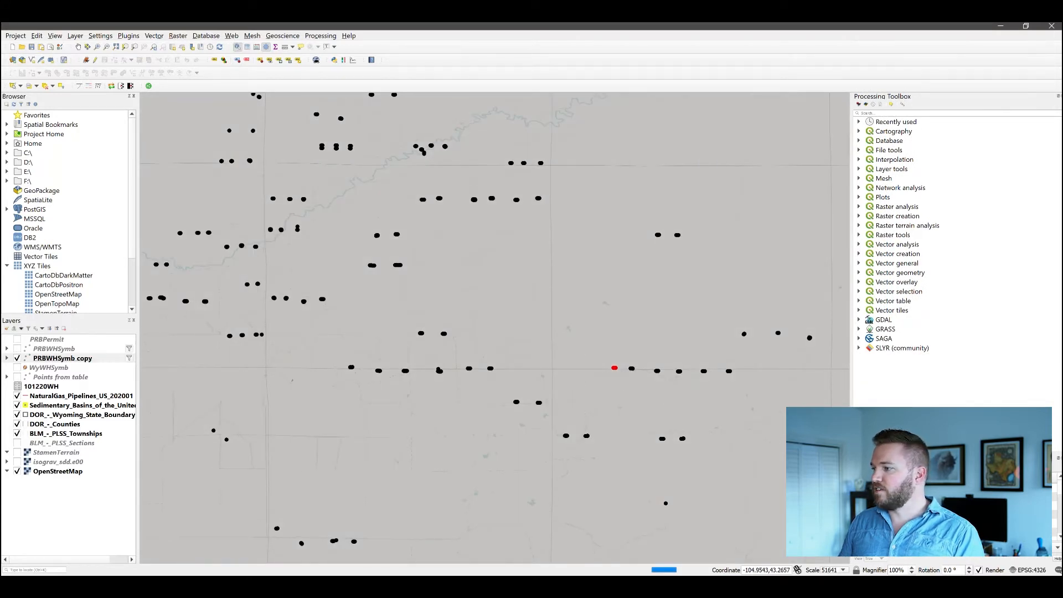
drag(966, 383, 963, 314)
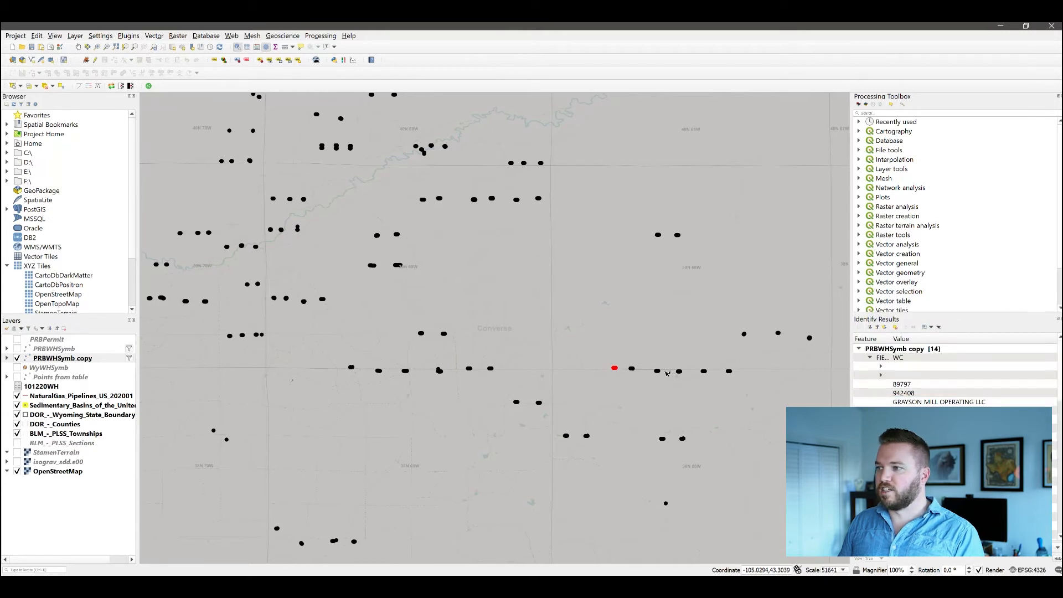
drag(612, 434, 619, 459)
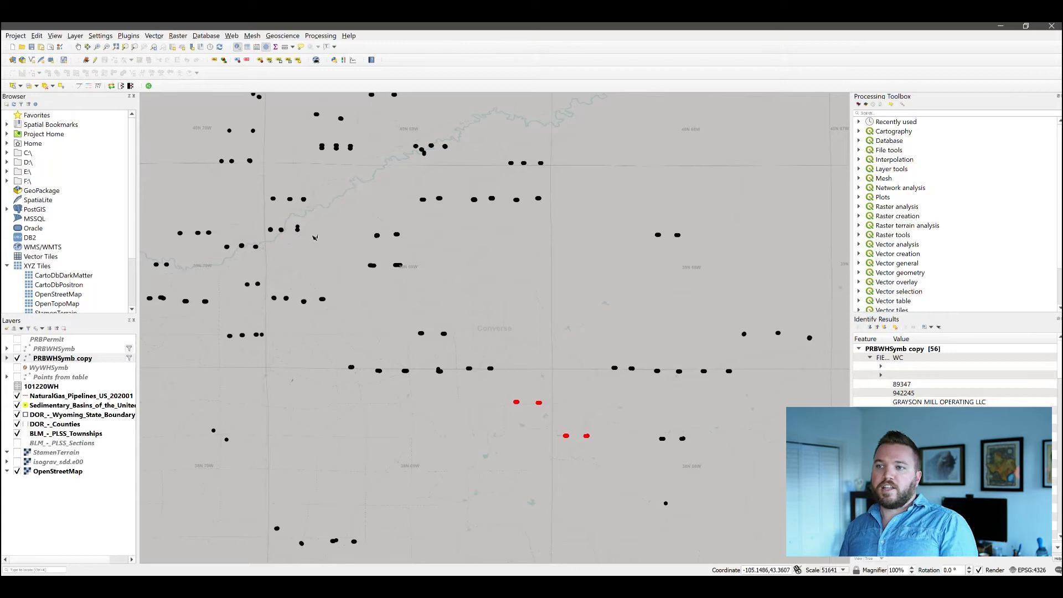
Start exporting the filtered PRBWHSymb copy layer's features to a new file.
right_click(61, 360)
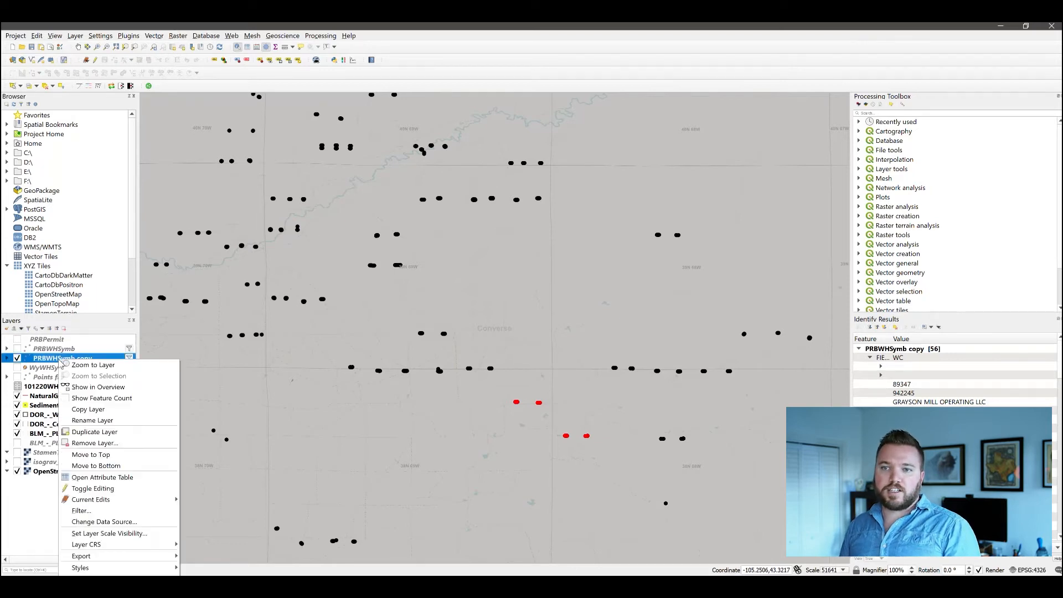
mouse_move(111, 556)
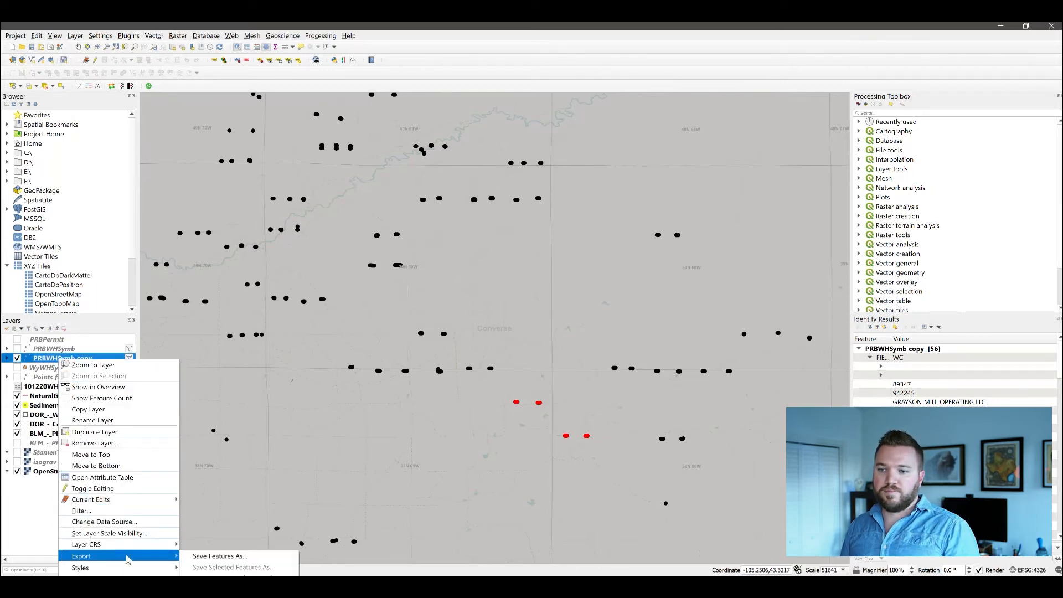
click(237, 557)
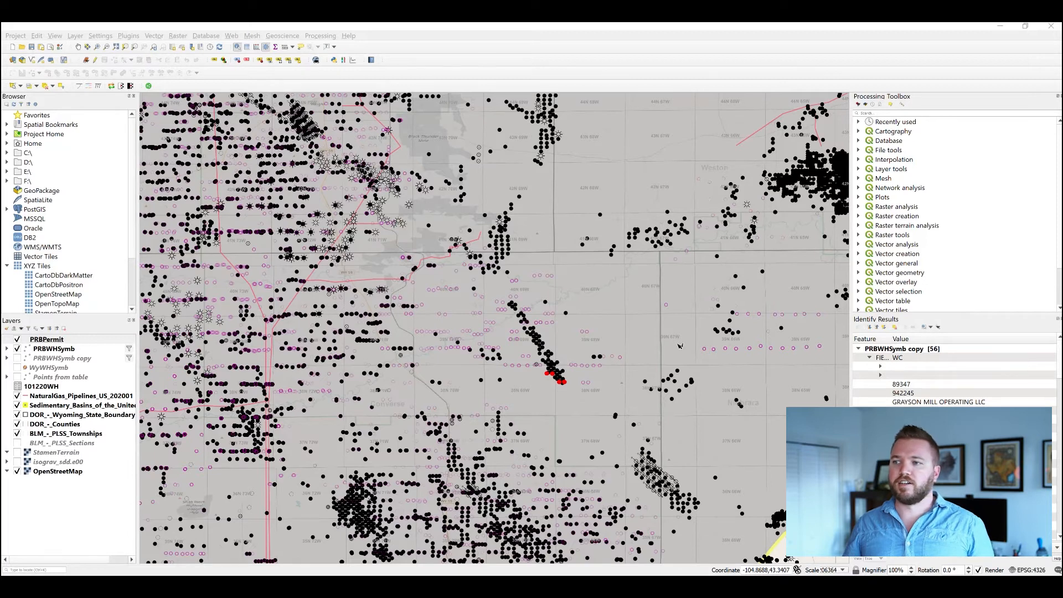
Review the categorized symbology of the PRBWHSymb layer and close its properties.
click(39, 350)
click(42, 352)
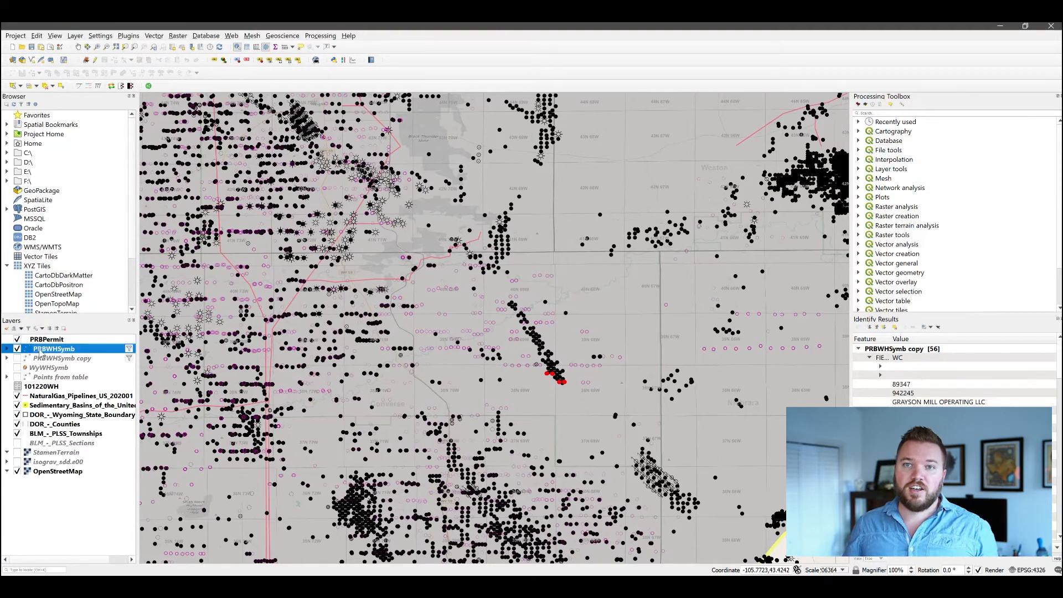
double_click(54, 351)
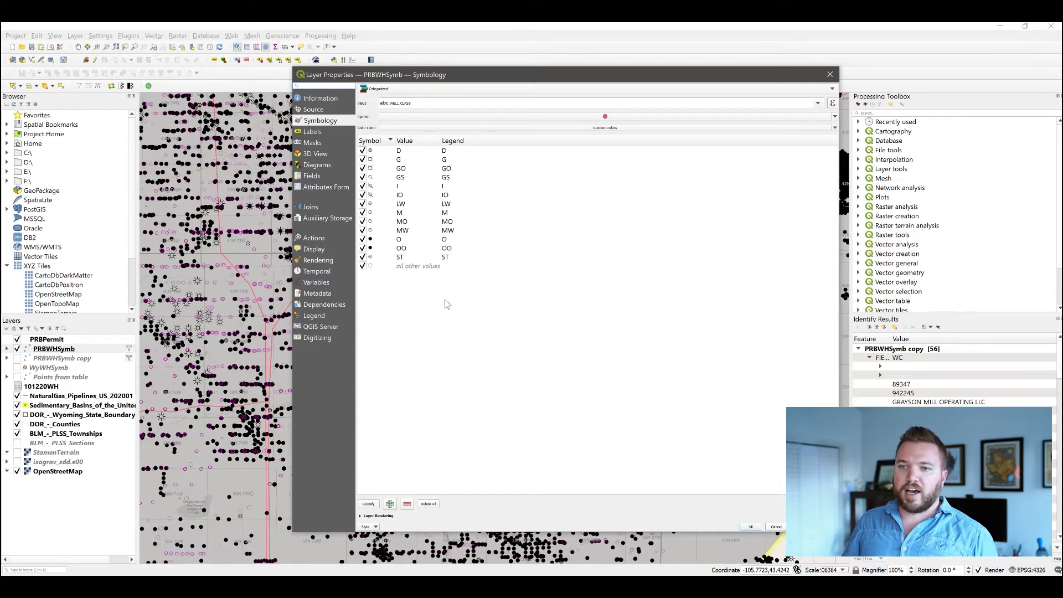
click(831, 74)
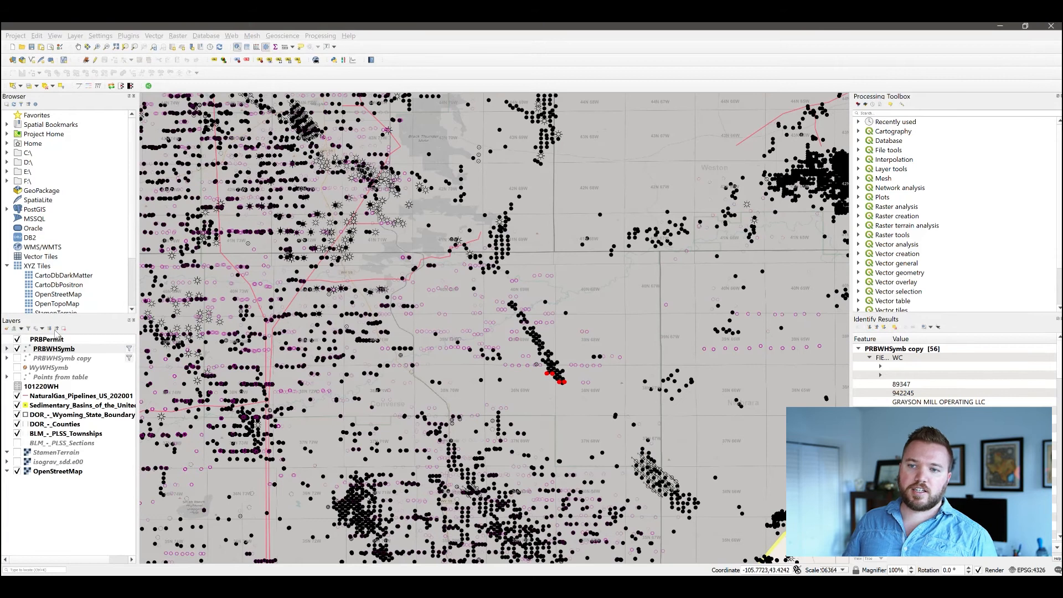
Open the PRBWHSymb layer's attribute table, enlarge it and sort the wells by APINO.
right_click(51, 350)
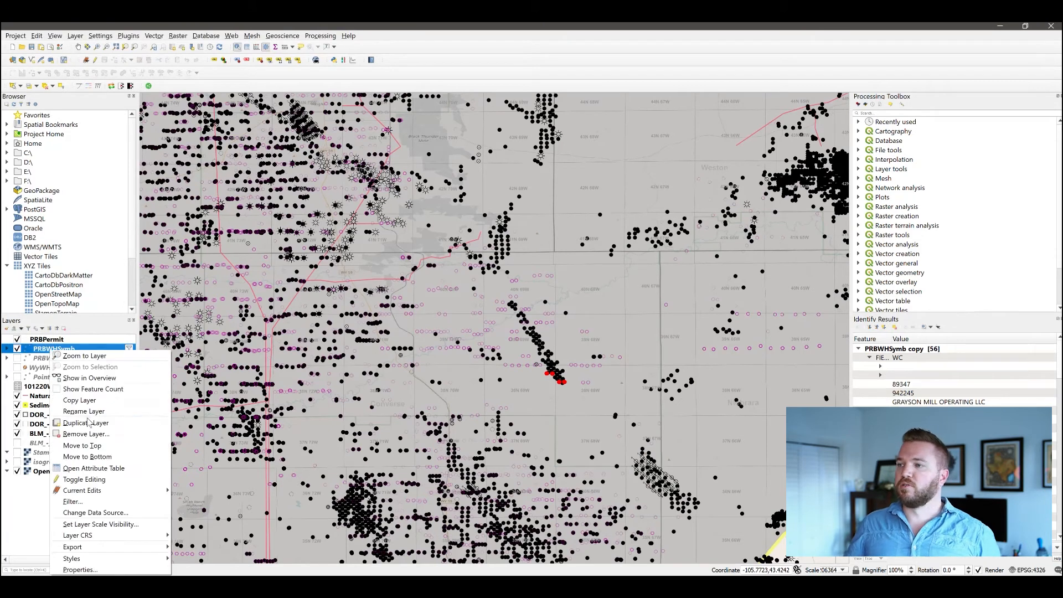
click(94, 470)
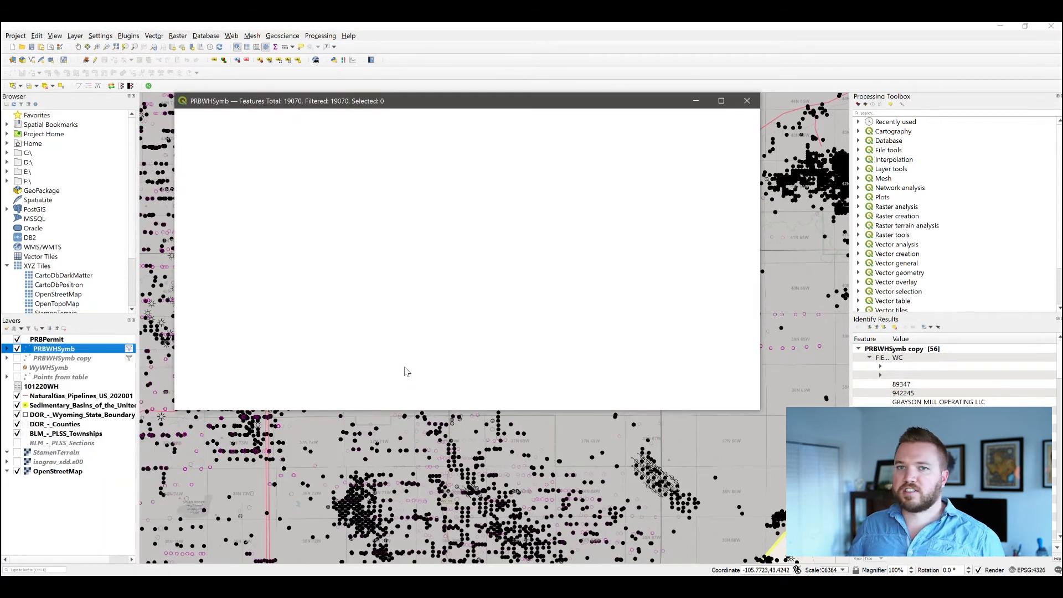
drag(620, 103, 596, 77)
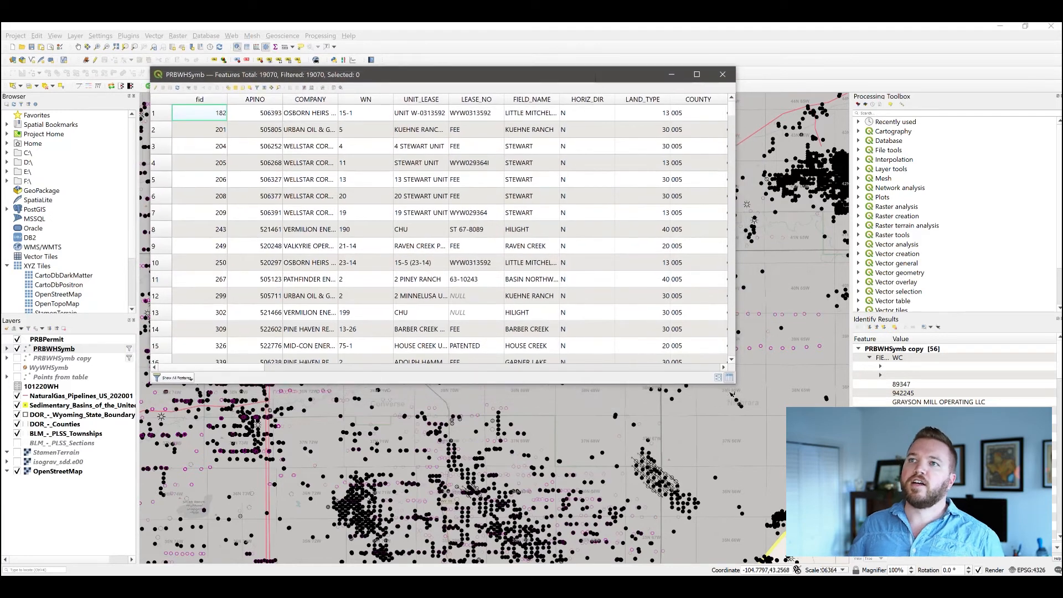
drag(735, 385, 1035, 565)
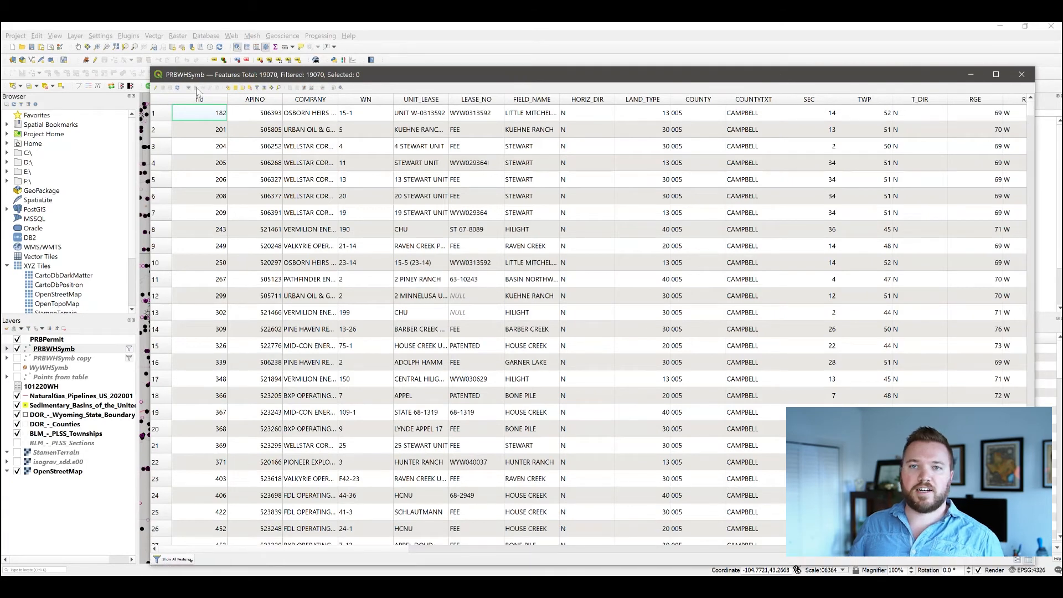
click(252, 100)
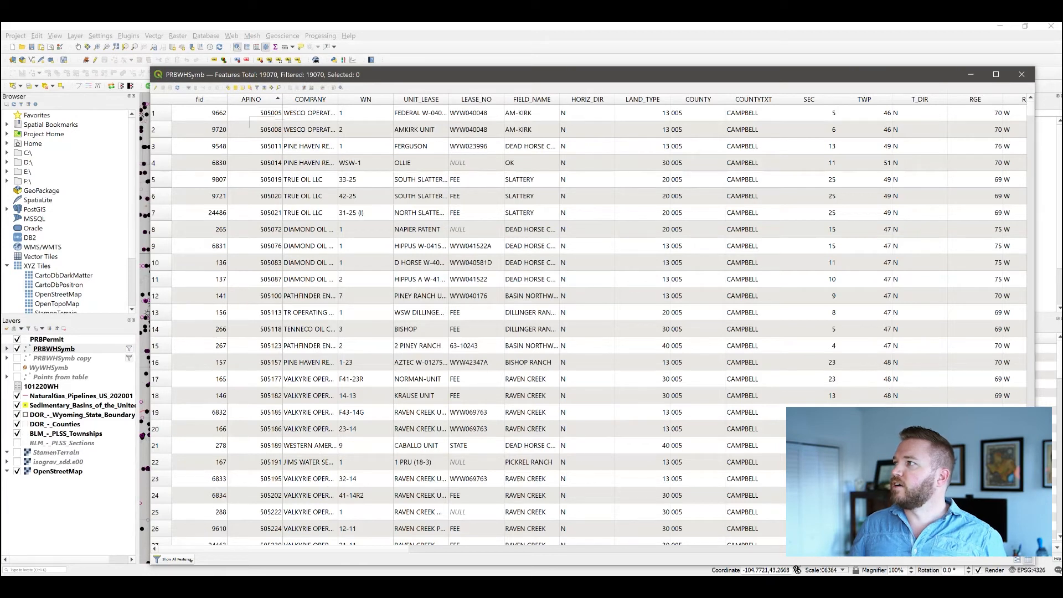
Start a Field Calculator computation on the PRBWHSymb table that creates a new non-virtual field named ULI2.
scroll(589, 323, right, 10)
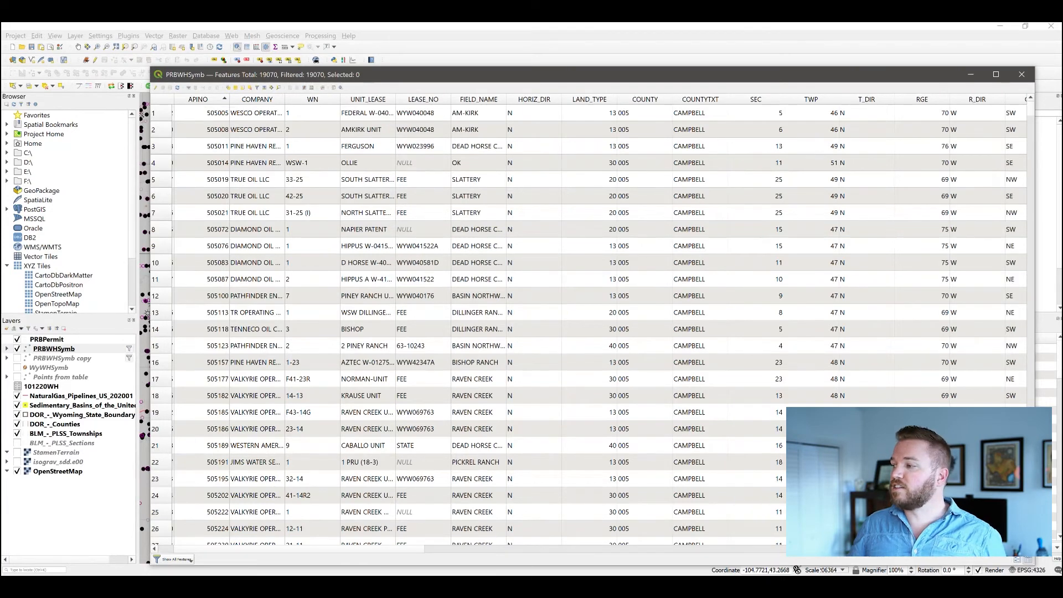
scroll(588, 323, right, 8)
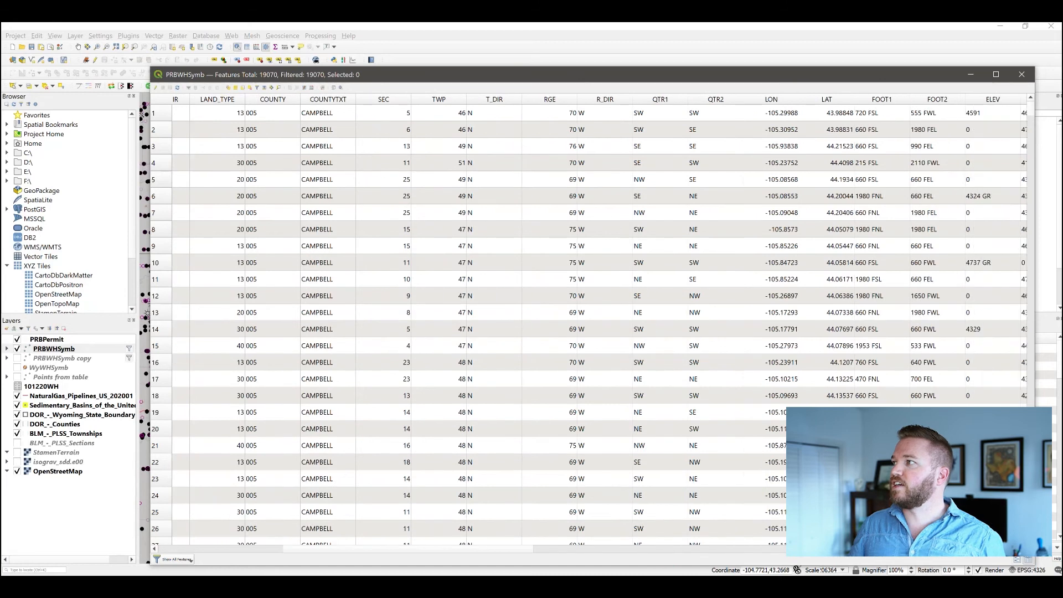
scroll(587, 321, right, 3)
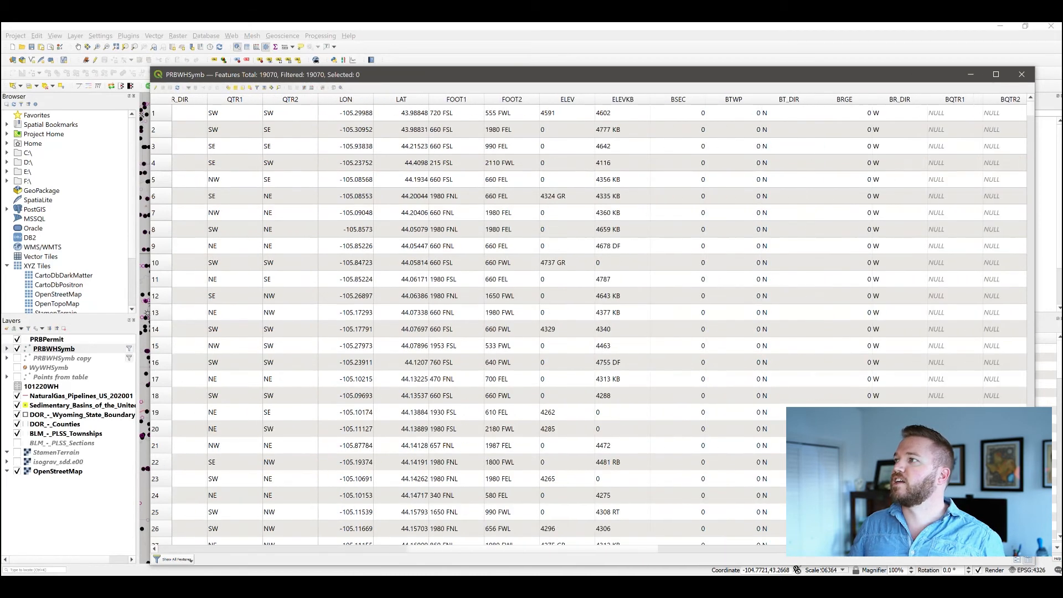
scroll(587, 321, right, 7)
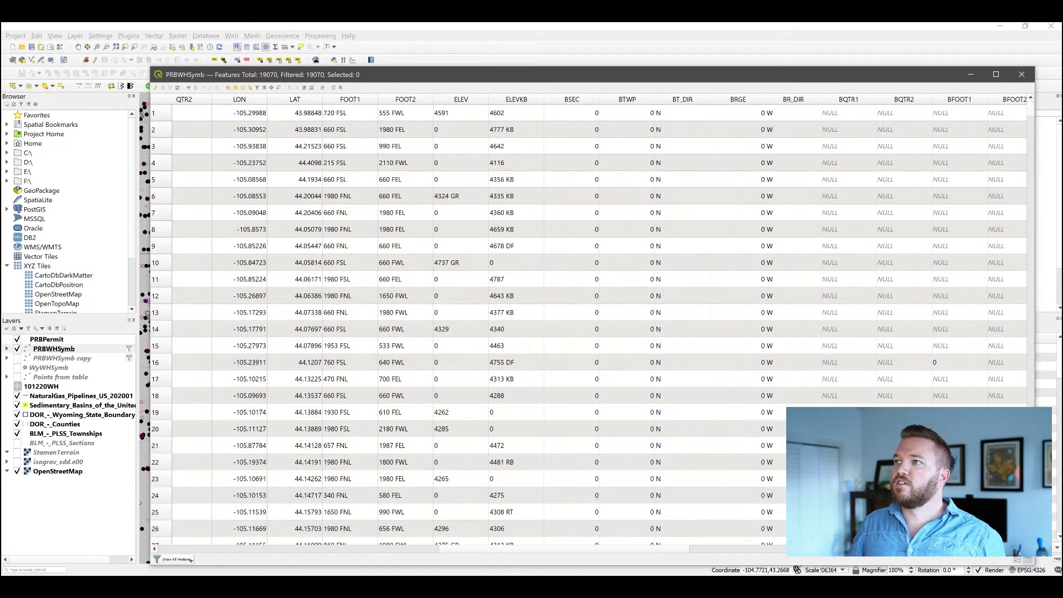
scroll(587, 321, right, 9)
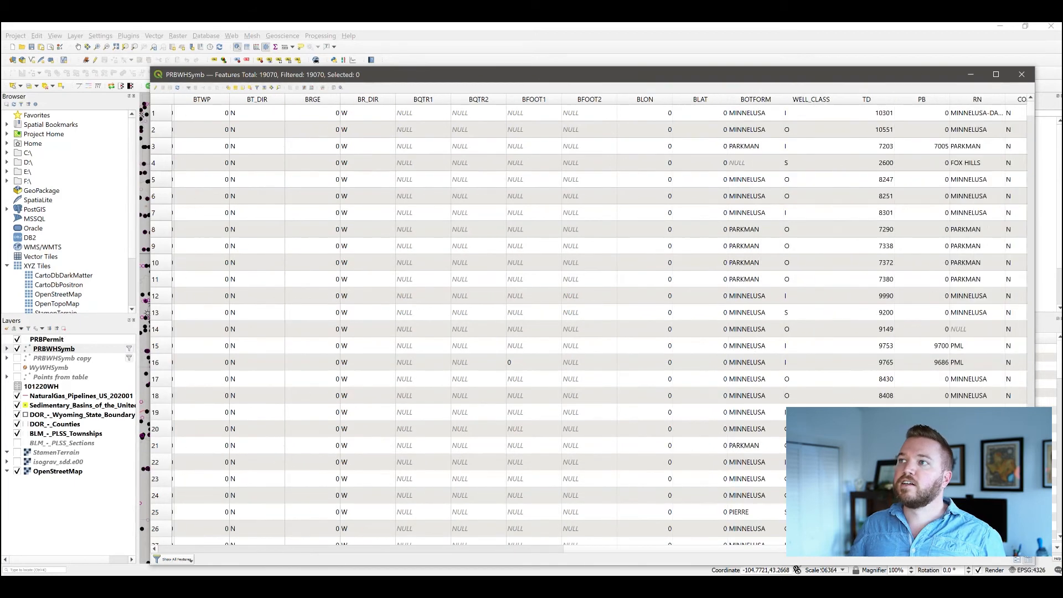
scroll(587, 322, right, 6)
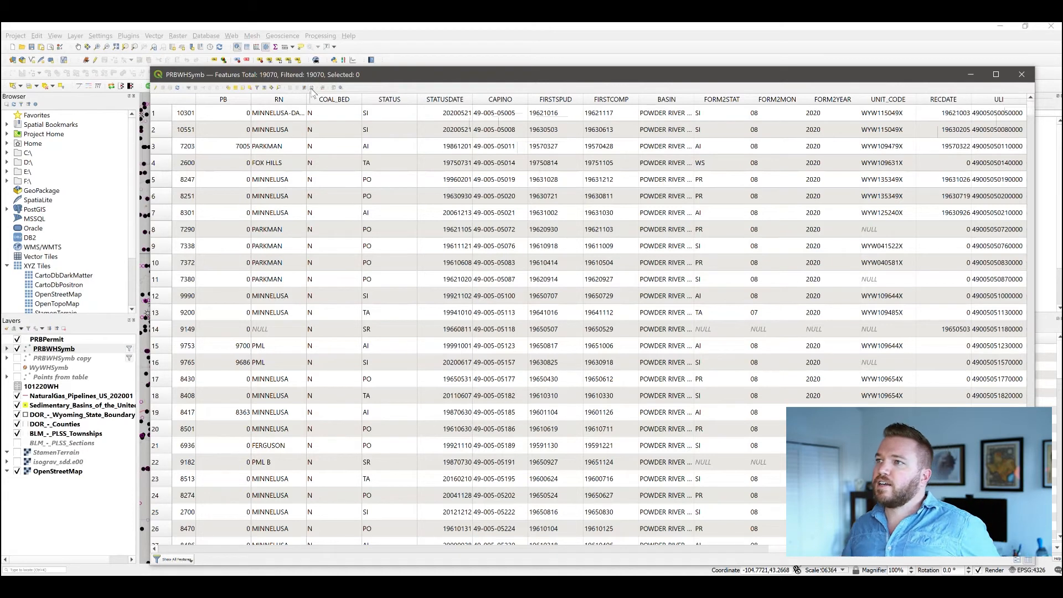
click(312, 88)
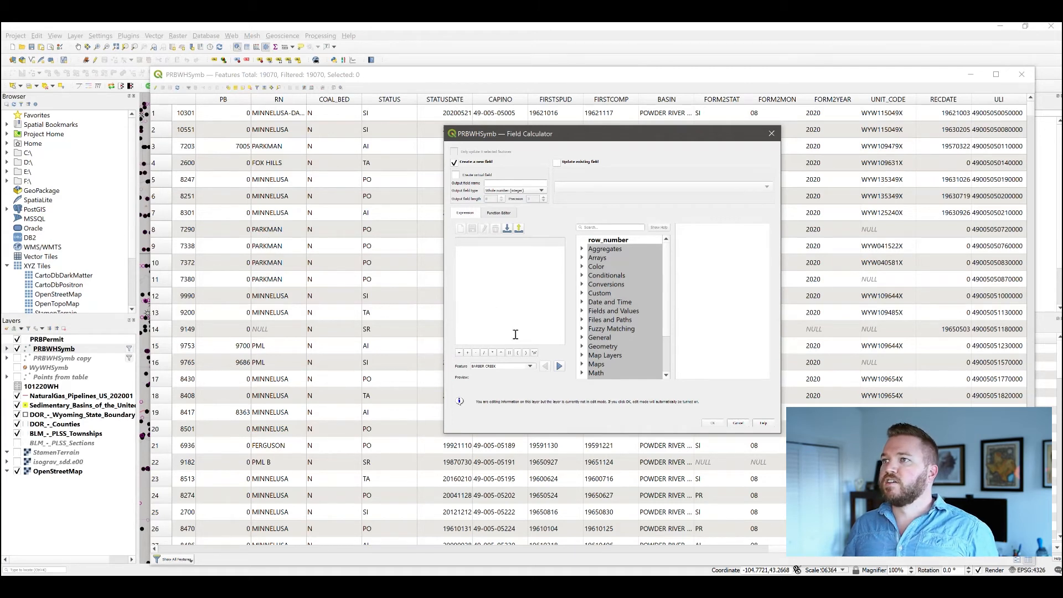
click(455, 163)
click(455, 163)
click(558, 163)
click(454, 162)
click(455, 175)
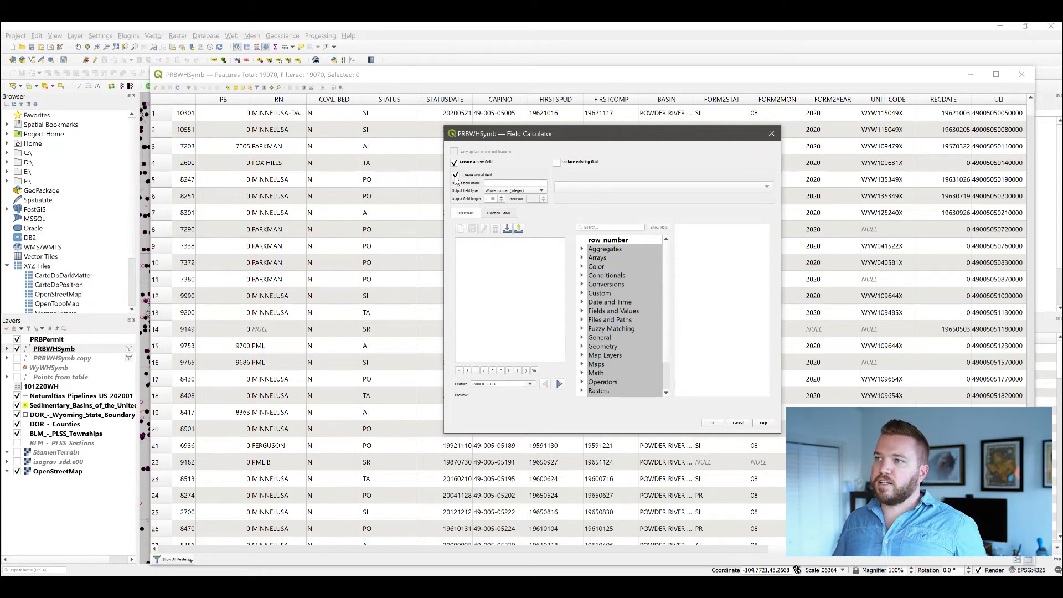
click(455, 177)
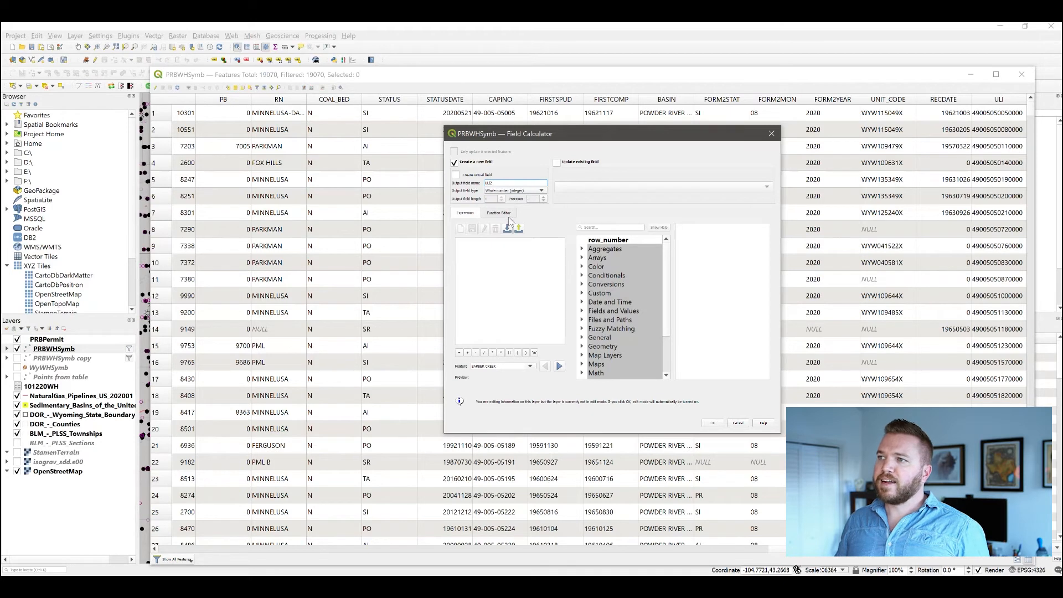
Set the ULI2 output field's type to Text (string) and its length to 14.
click(506, 192)
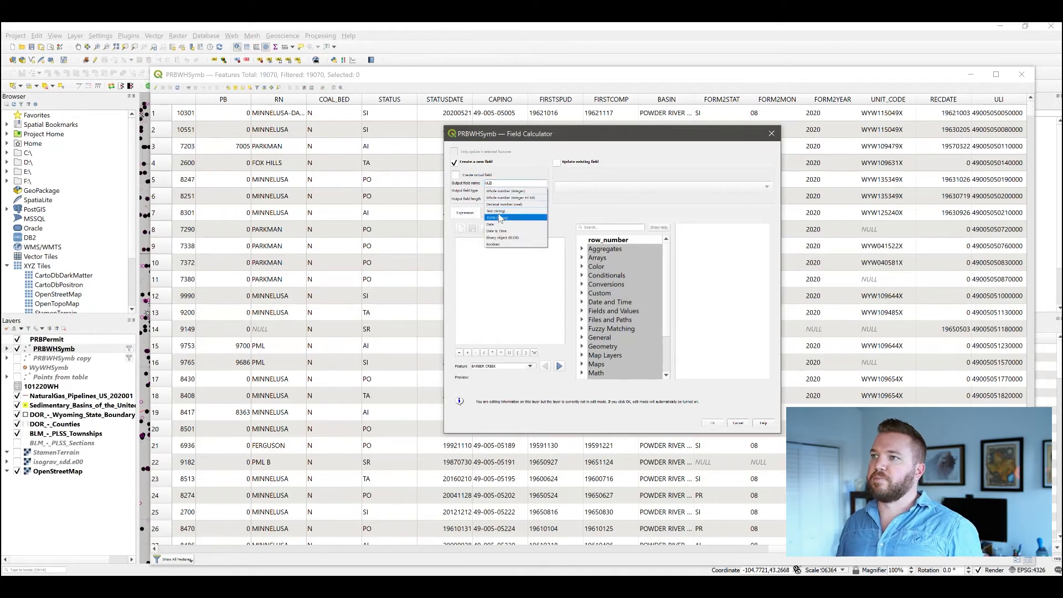
click(500, 212)
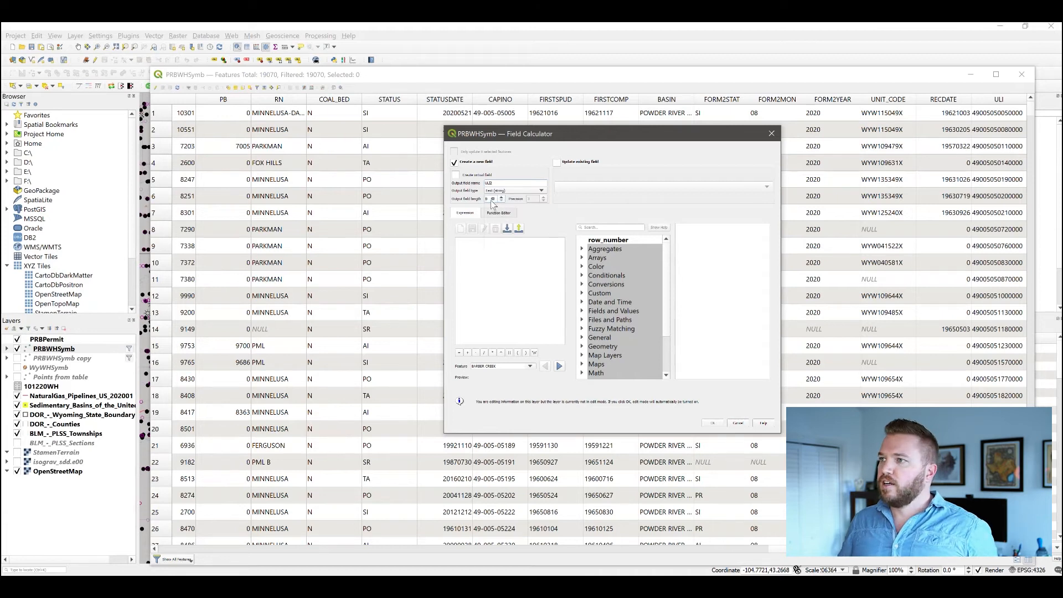
drag(492, 201, 487, 201)
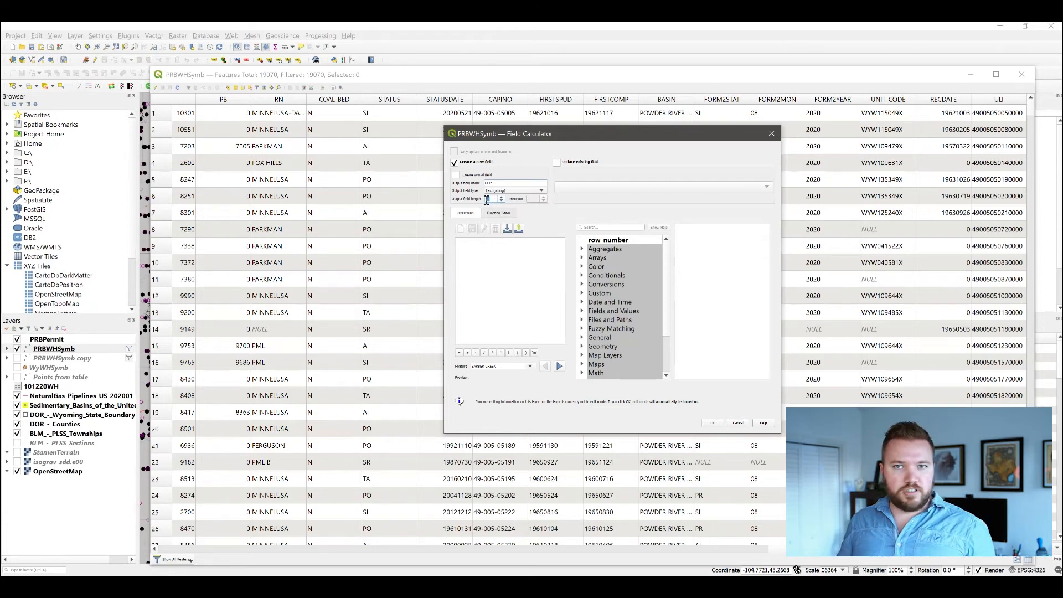
text(14)
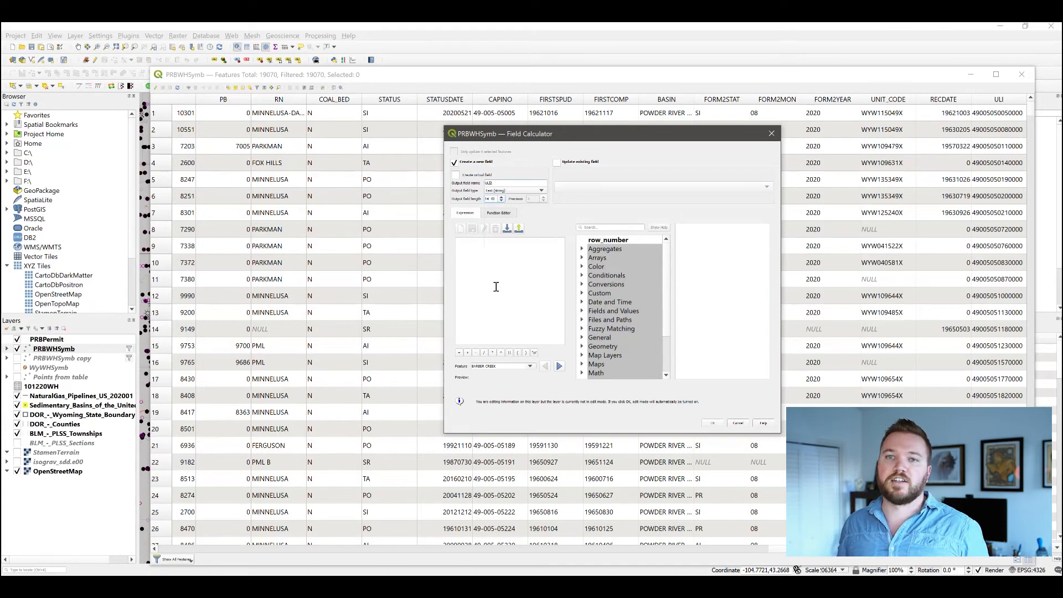
Calculate ULI2 with the expression concat(regexp_replace( CAPINO, '-', ''), '0000') and create the field.
click(498, 214)
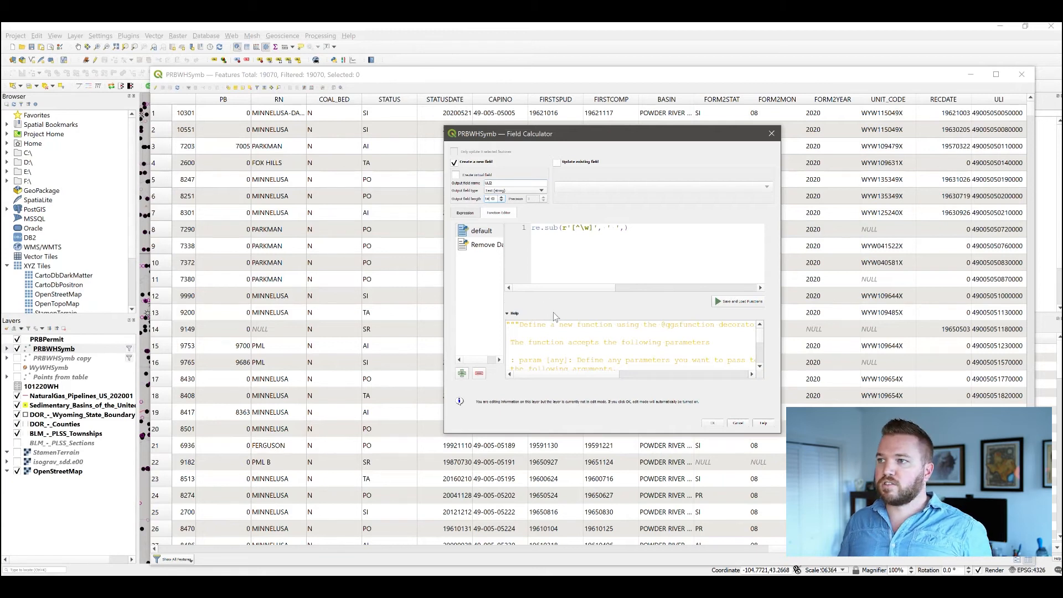
click(464, 214)
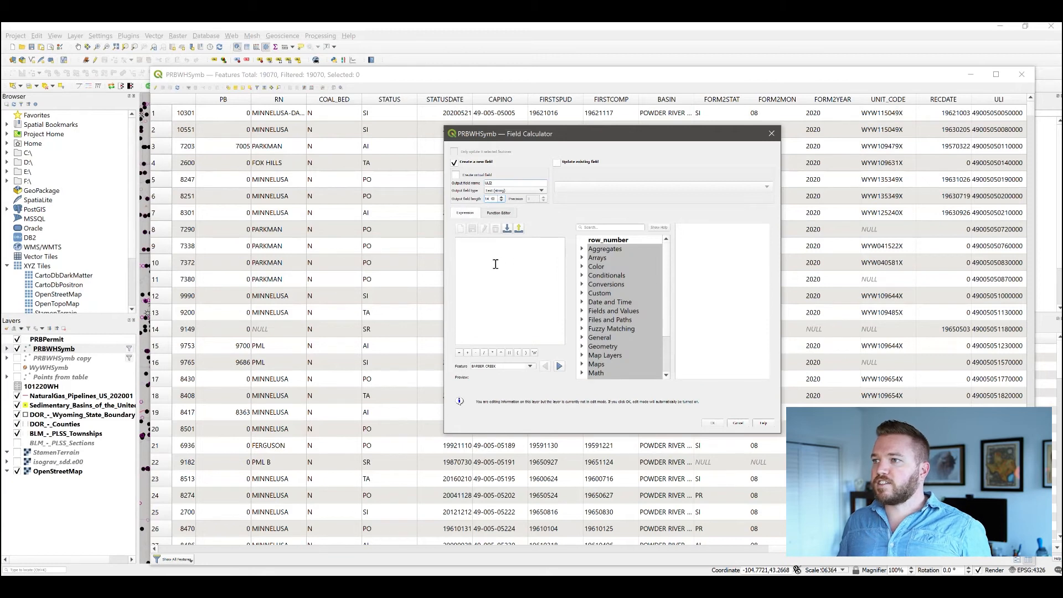
text(concat(regexp_replace( CAPINO, '-', ''), '0000'))
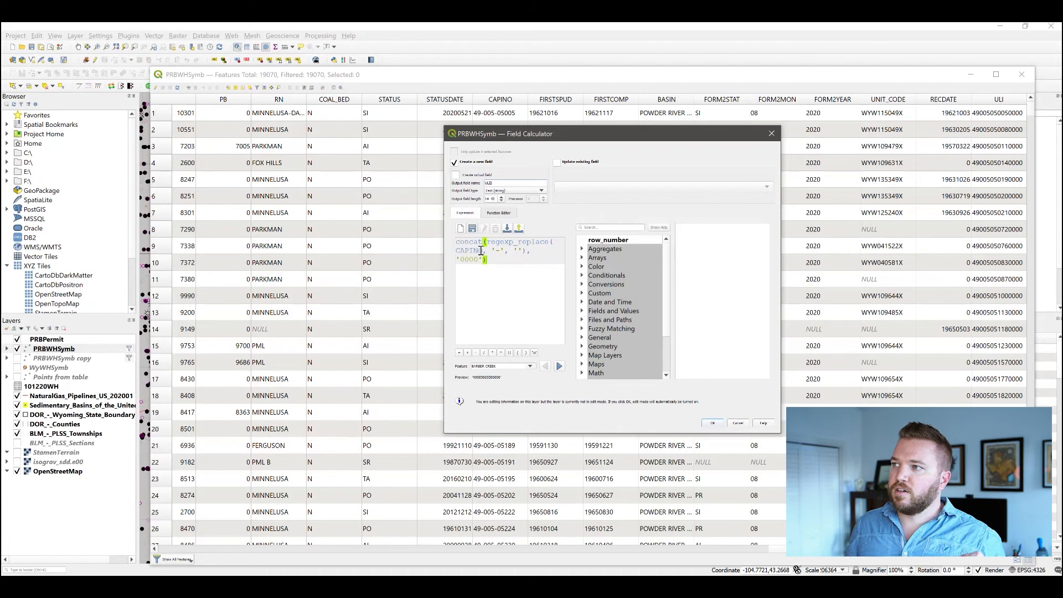
drag(528, 134, 612, 104)
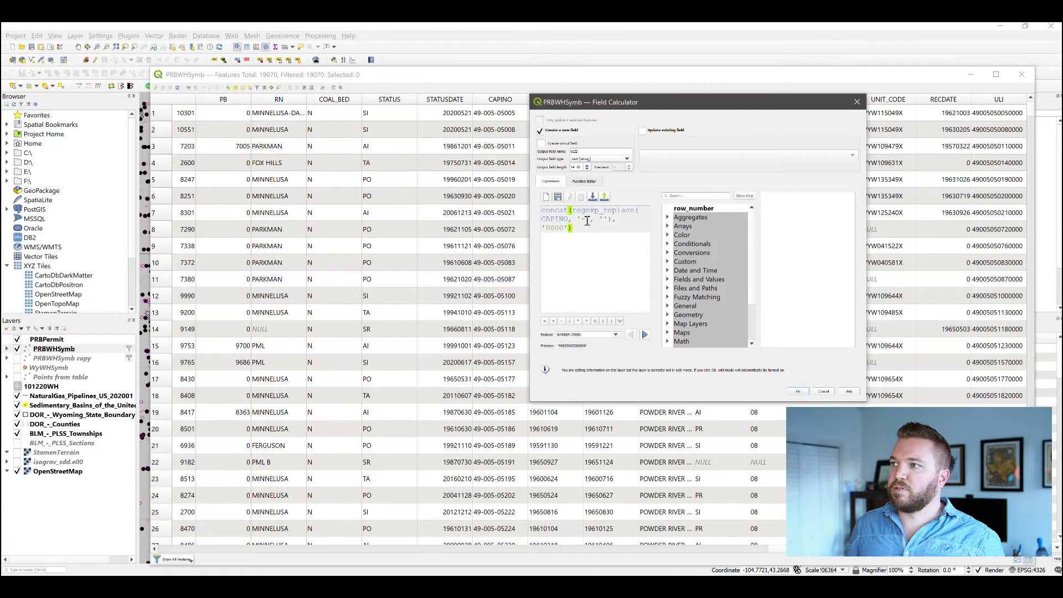
drag(585, 220, 579, 220)
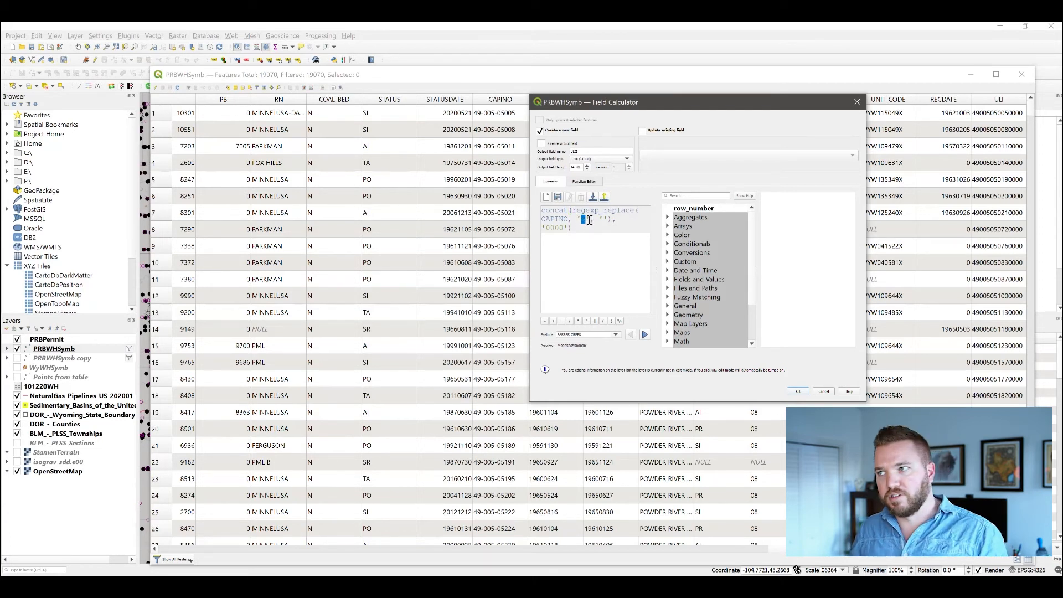
click(604, 220)
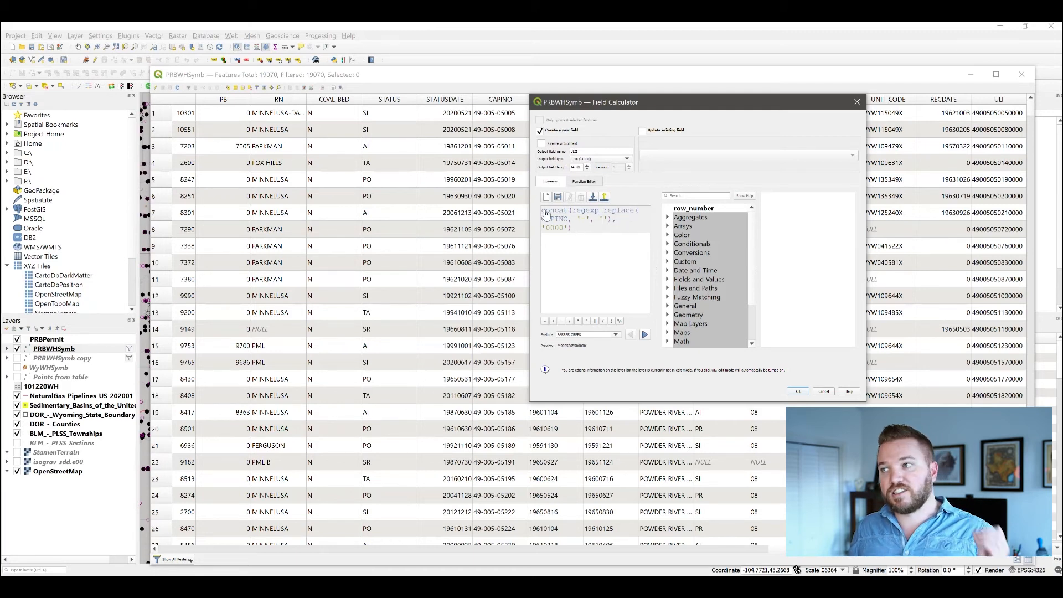
text())
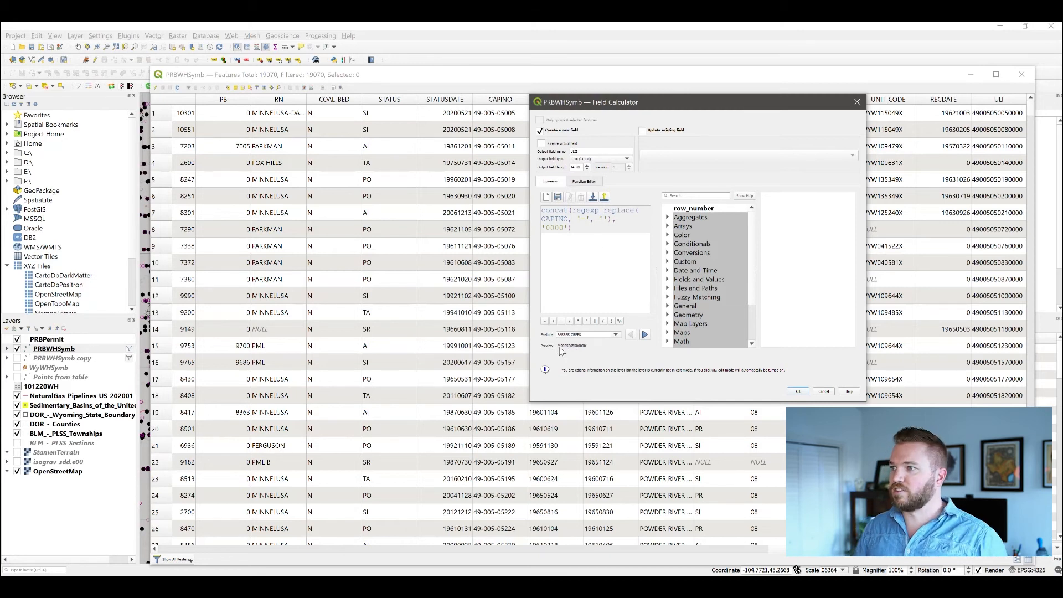
drag(561, 352, 587, 350)
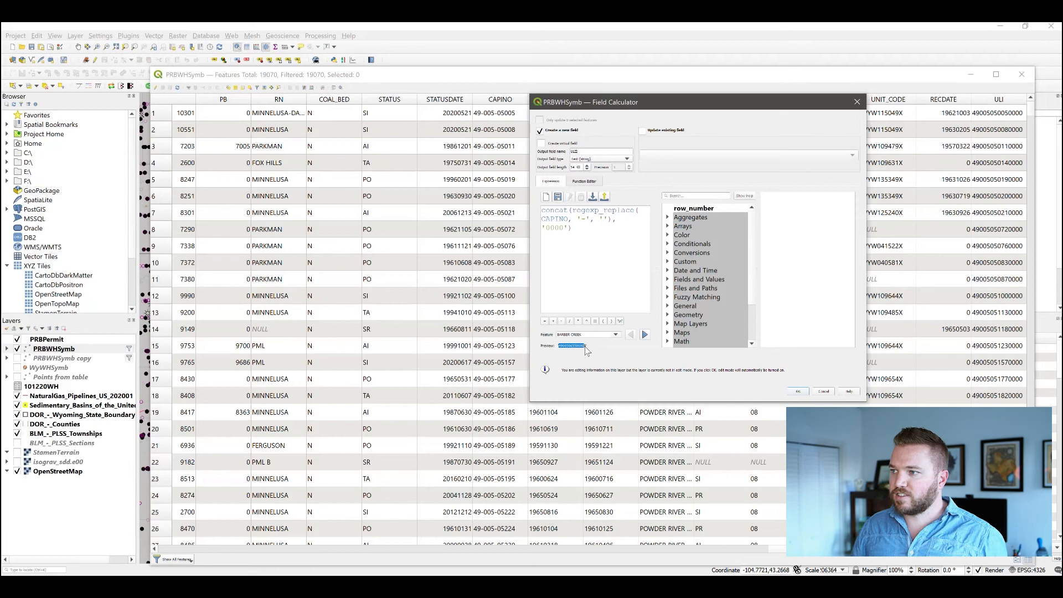
click(565, 231)
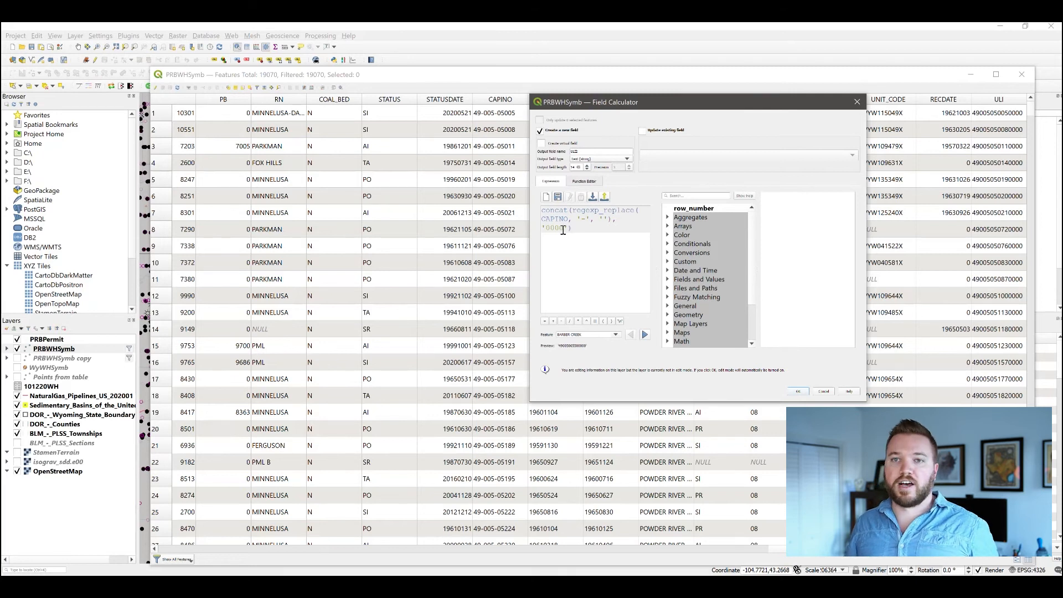
click(798, 392)
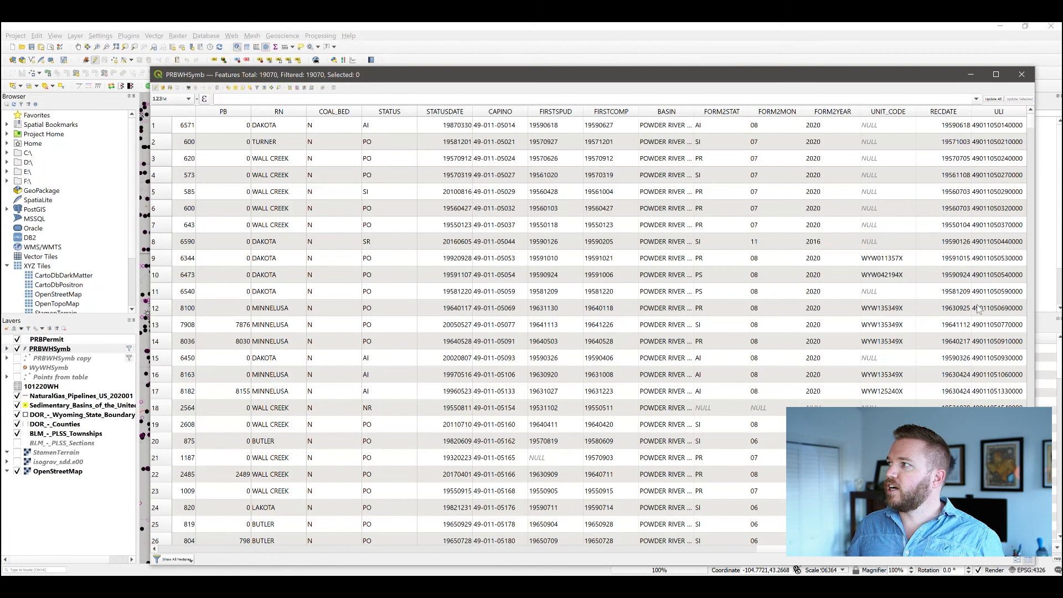
Compare the ULI2 column with ULI, look over the WELL_CLASS and STATUS columns, and close the attribute table.
click(730, 549)
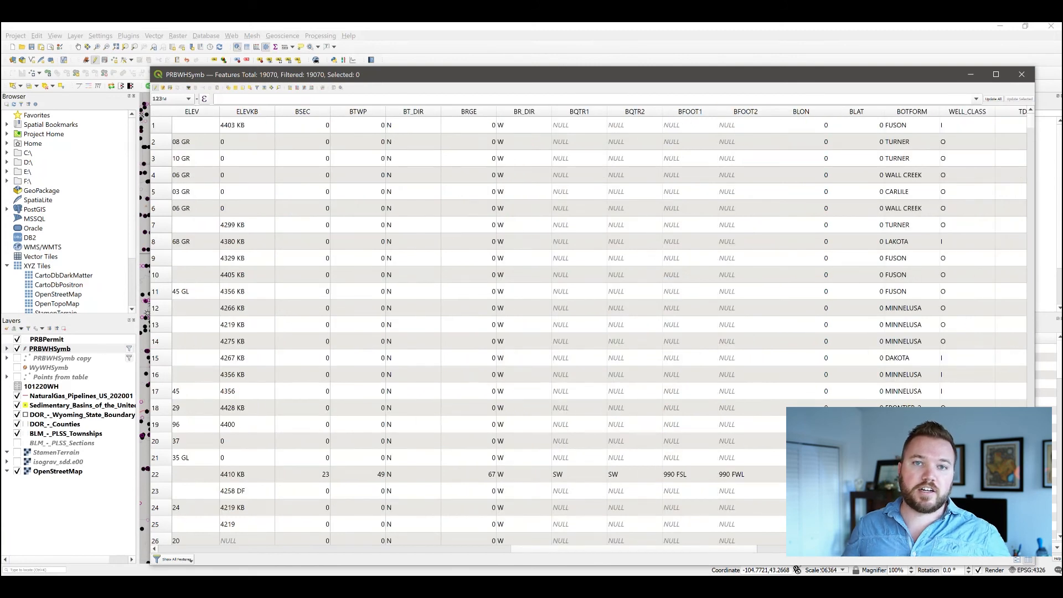
drag(744, 549, 1025, 552)
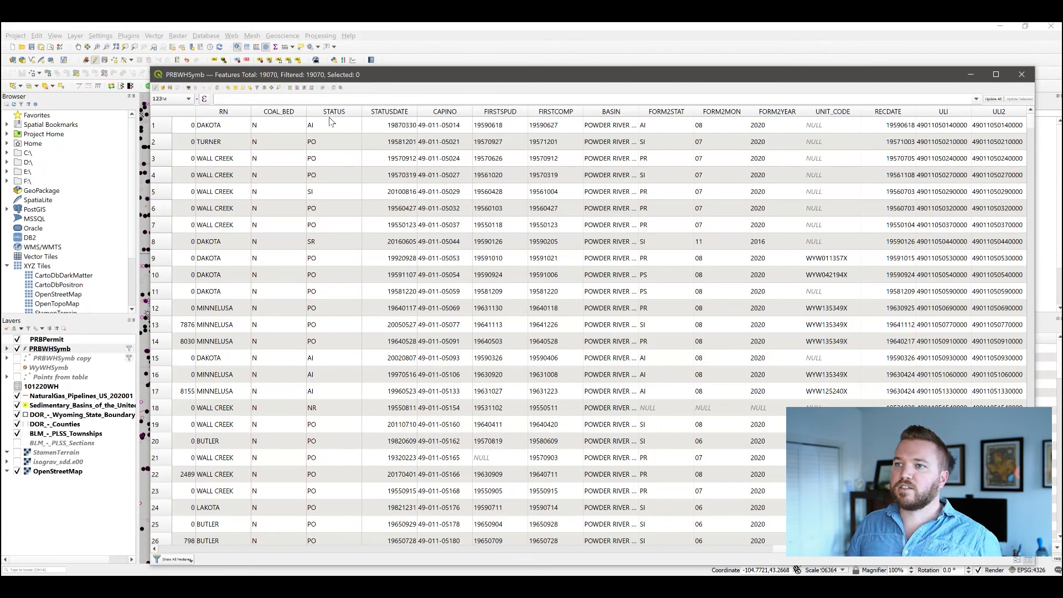
click(155, 550)
click(155, 550)
click(155, 550)
click(155, 550)
click(155, 550)
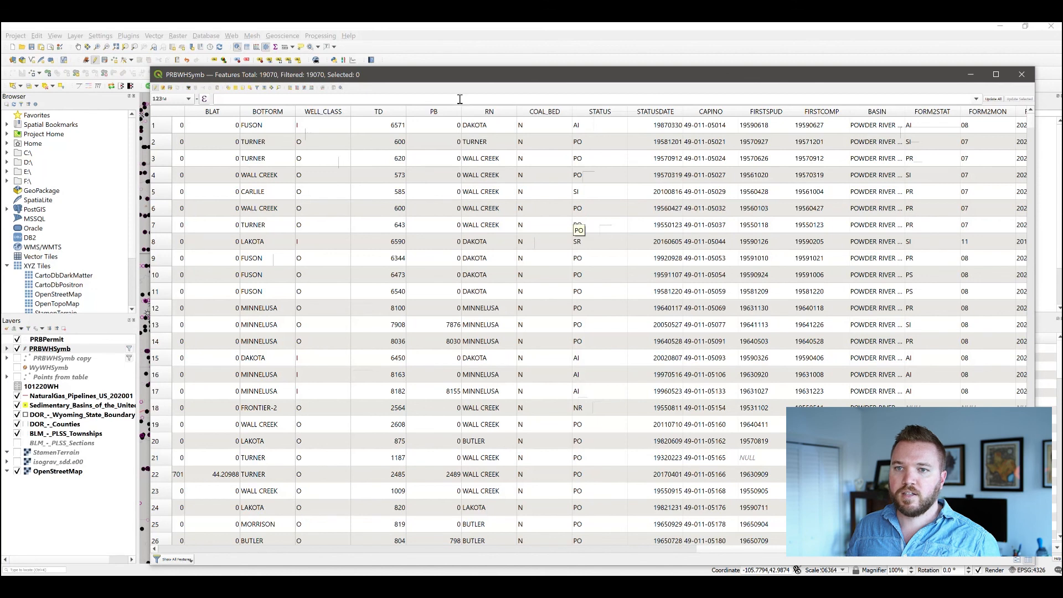
click(1022, 75)
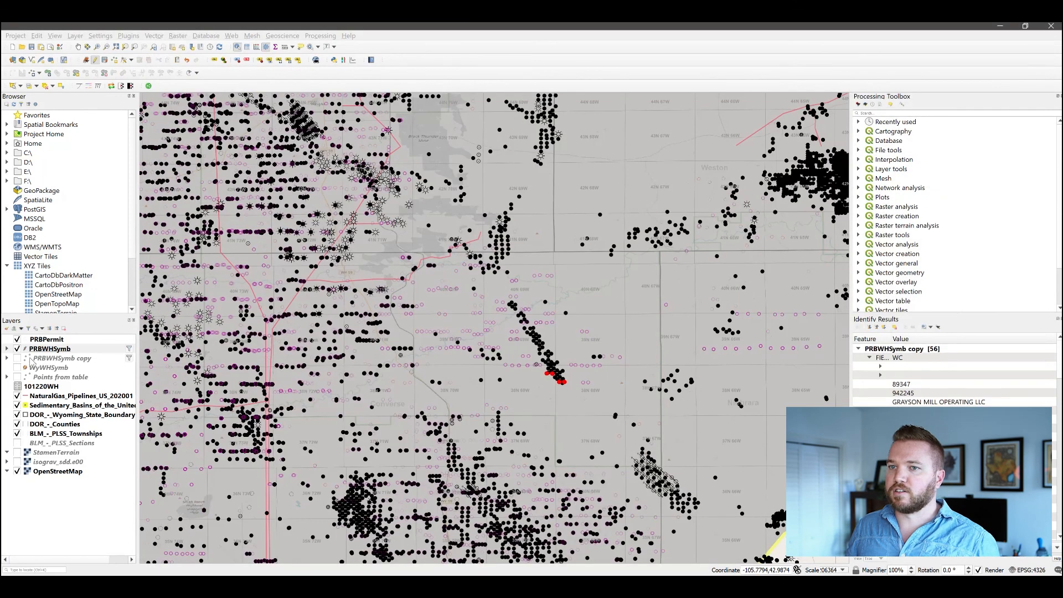
Open the PRBWHSymb layer's symbology properties and inspect the symbols of the D, G, I, M and OO categories.
click(42, 350)
right_click(42, 350)
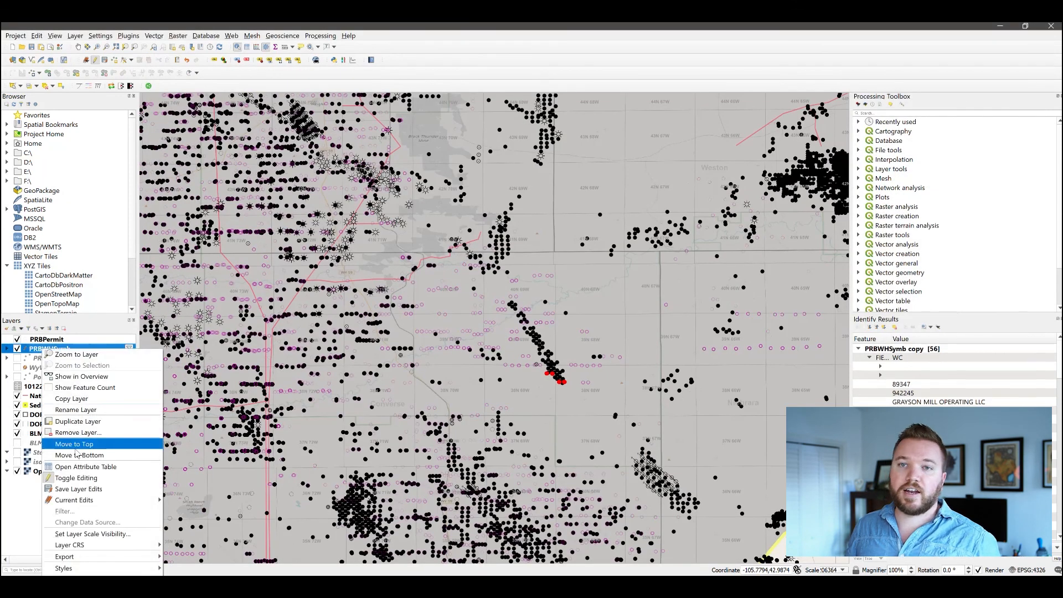
mouse_move(72, 570)
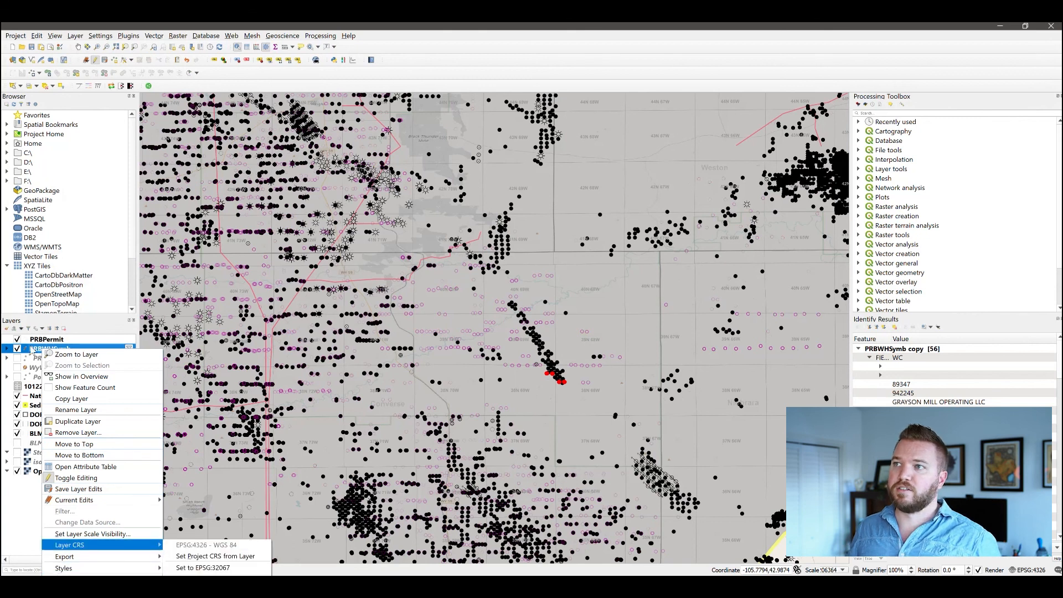
click(37, 351)
double_click(38, 352)
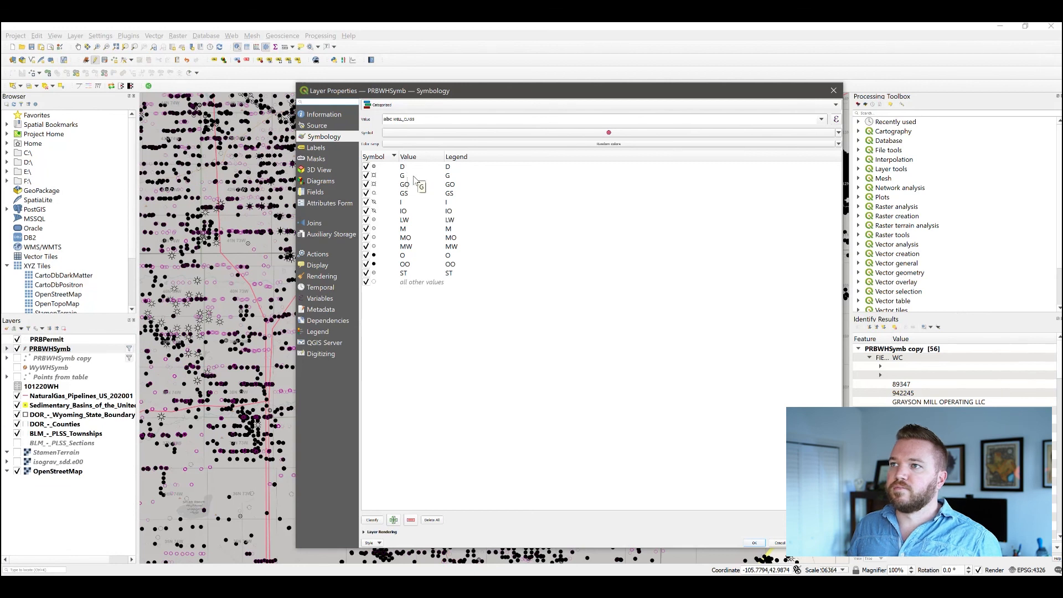
click(415, 176)
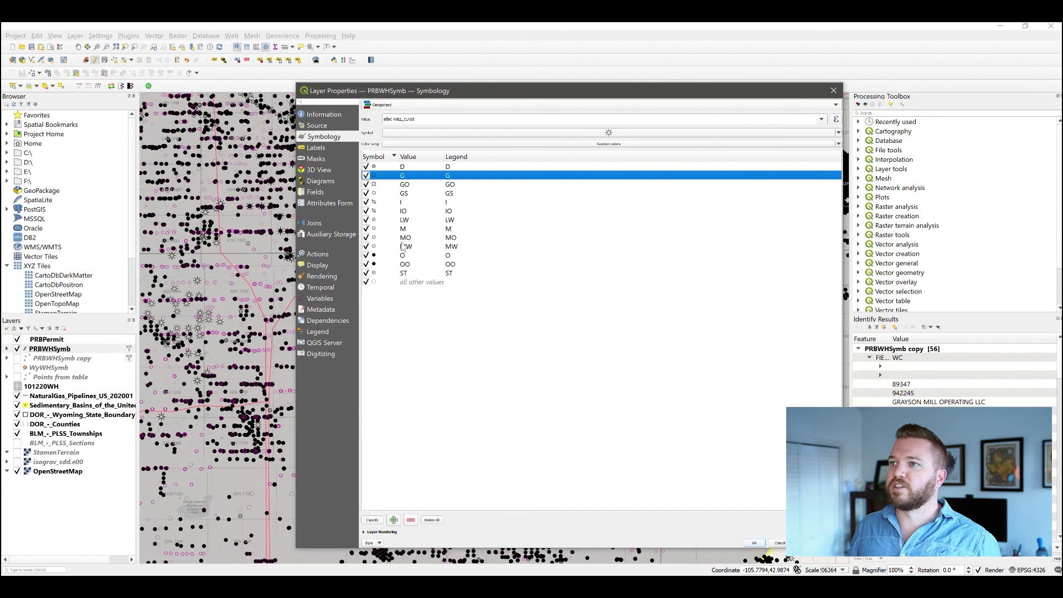
click(408, 168)
click(410, 176)
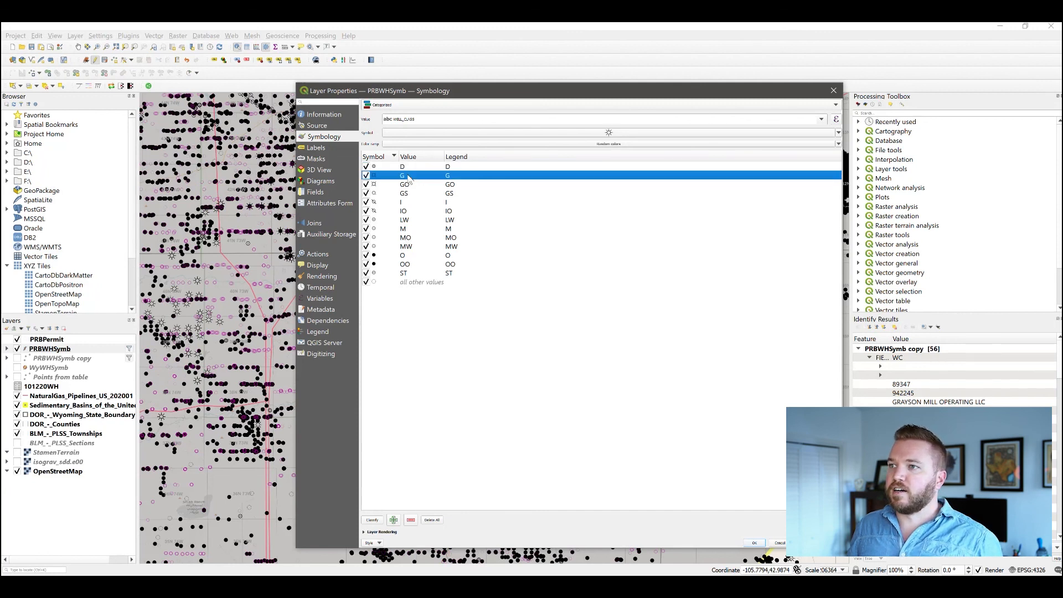
click(405, 203)
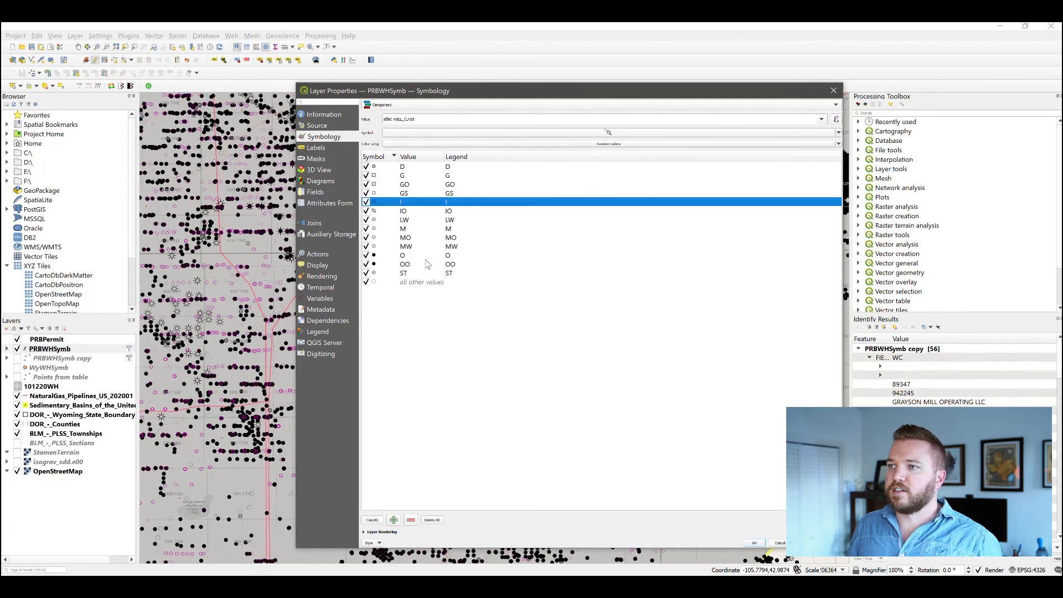
click(405, 229)
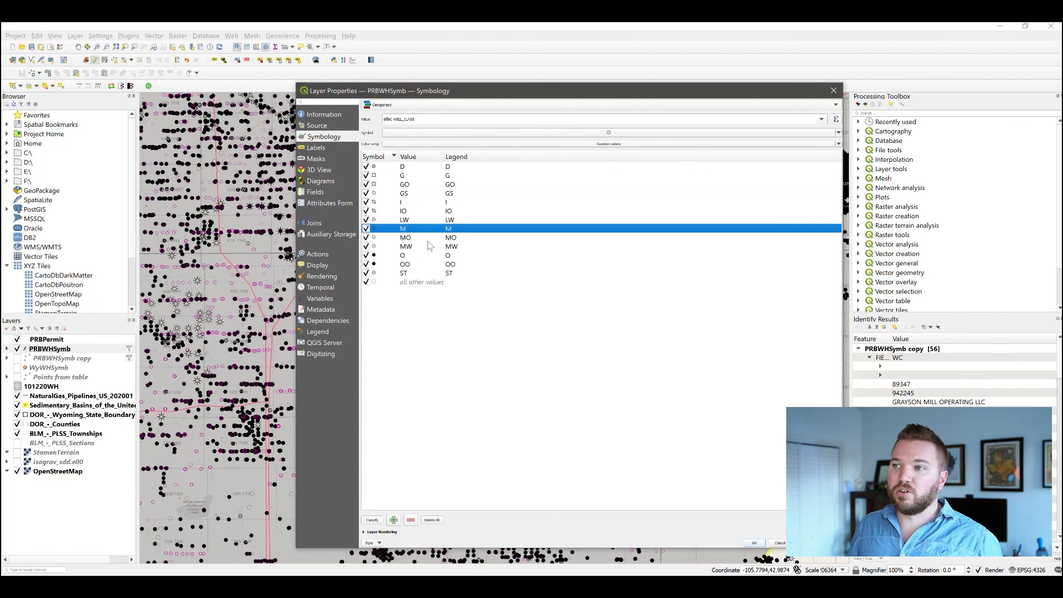
click(409, 265)
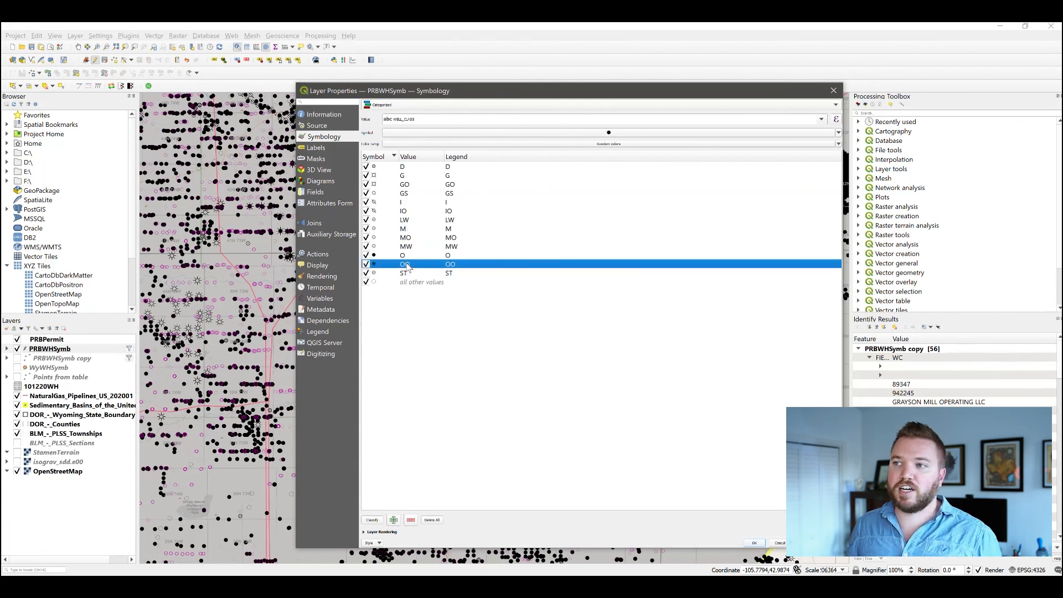